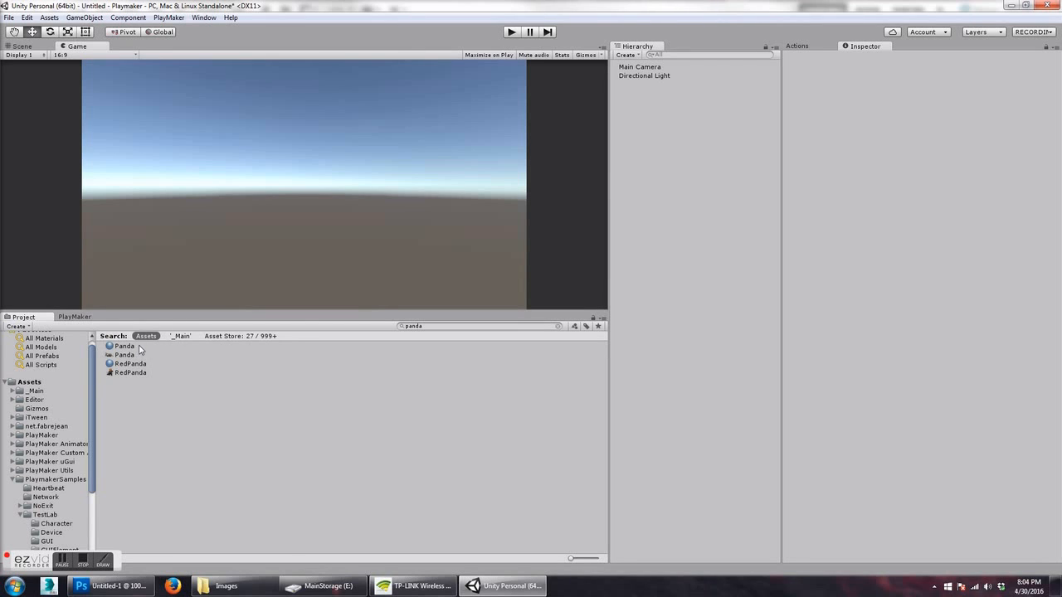
Step: Create a 3D plane in the scene and reset its transform
{"action": "left_click", "coordinate": [629, 55]}
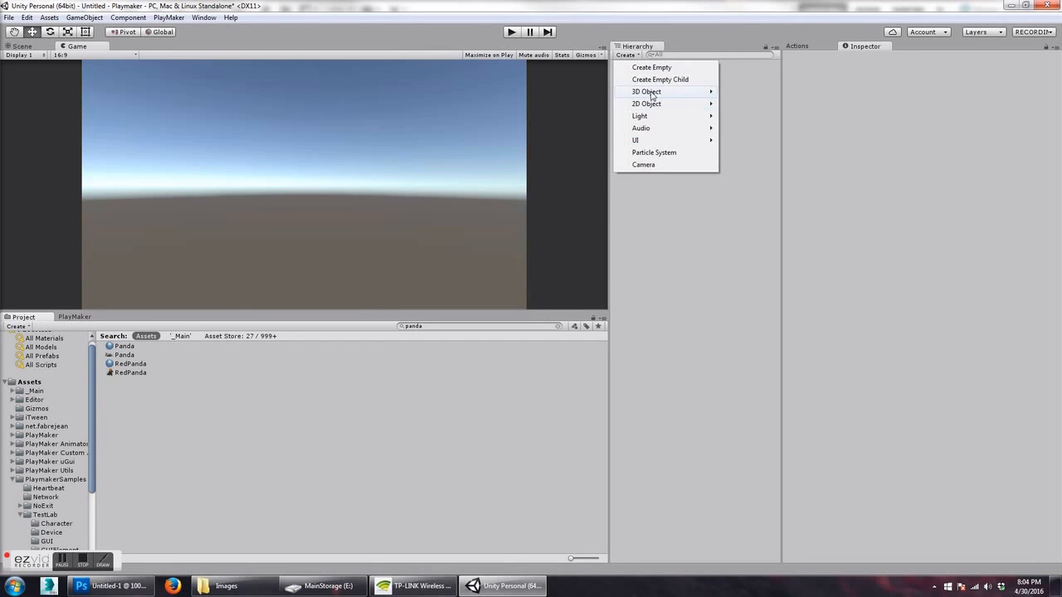
{"action": "mouse_move", "coordinate": [646, 91]}
{"action": "left_click", "coordinate": [560, 139]}
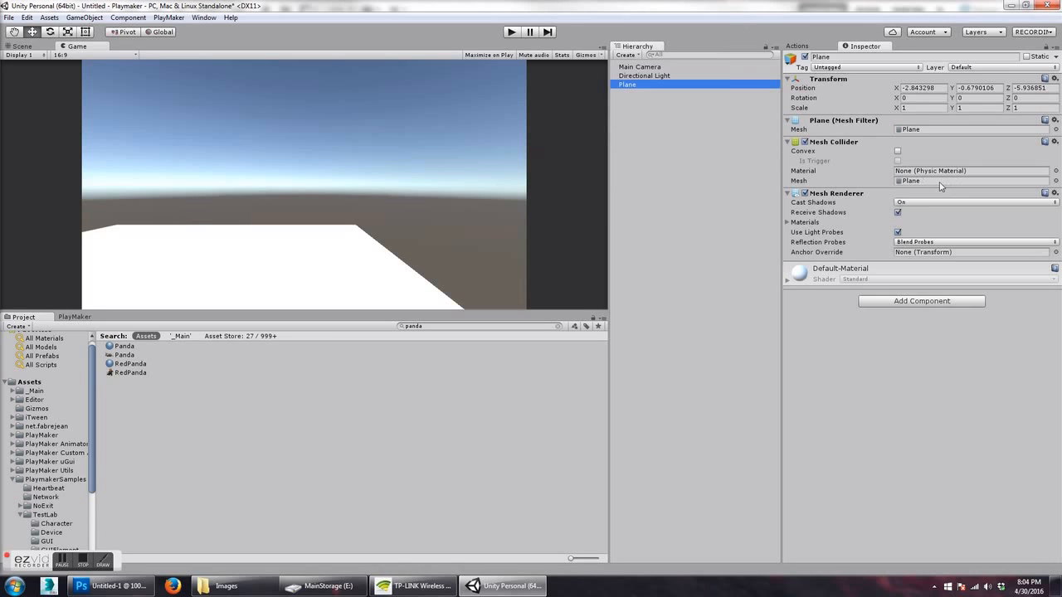
{"action": "left_click", "coordinate": [1054, 79]}
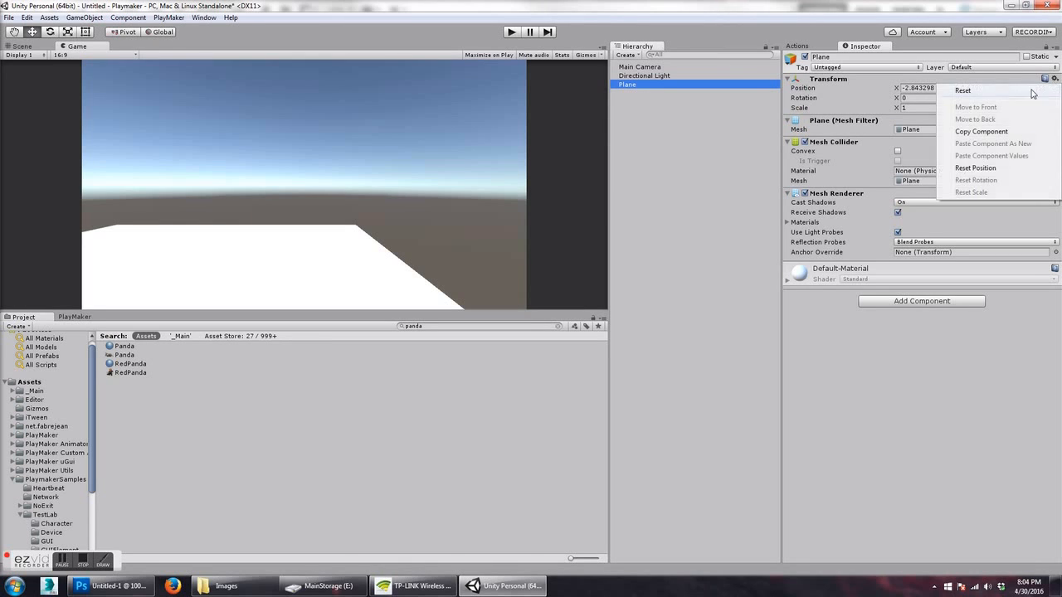
{"action": "left_click", "coordinate": [954, 87]}
Step: Set the plane's rotation to X 90 and Y 180, its X scale to 2, and its Y position to about 1.07
{"action": "left_click", "coordinate": [925, 98]}
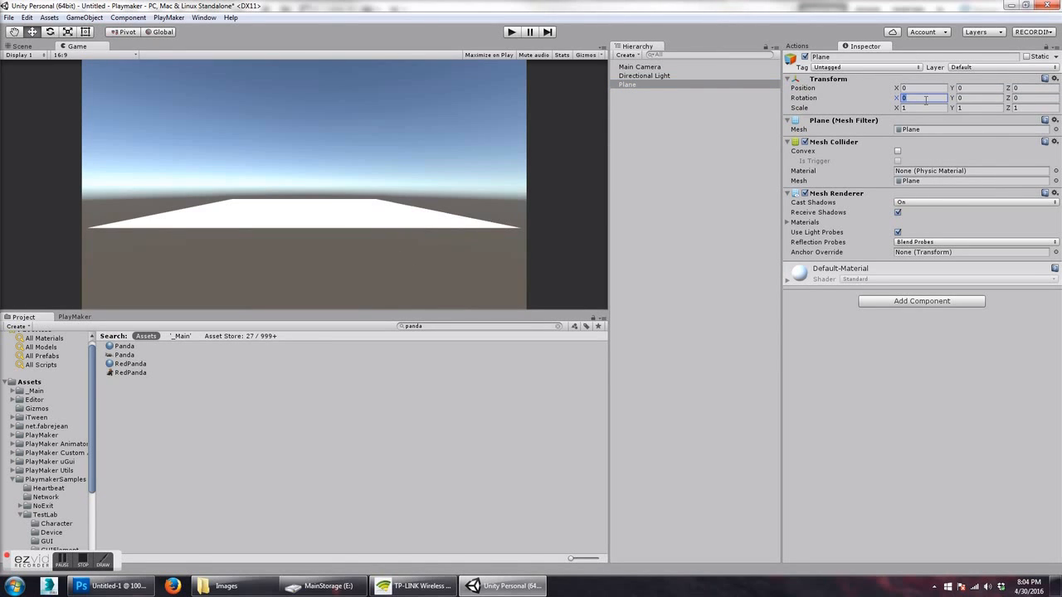
{"action": "type", "text": "90"}
{"action": "key", "text": "Tab"}
{"action": "type", "text": "180"}
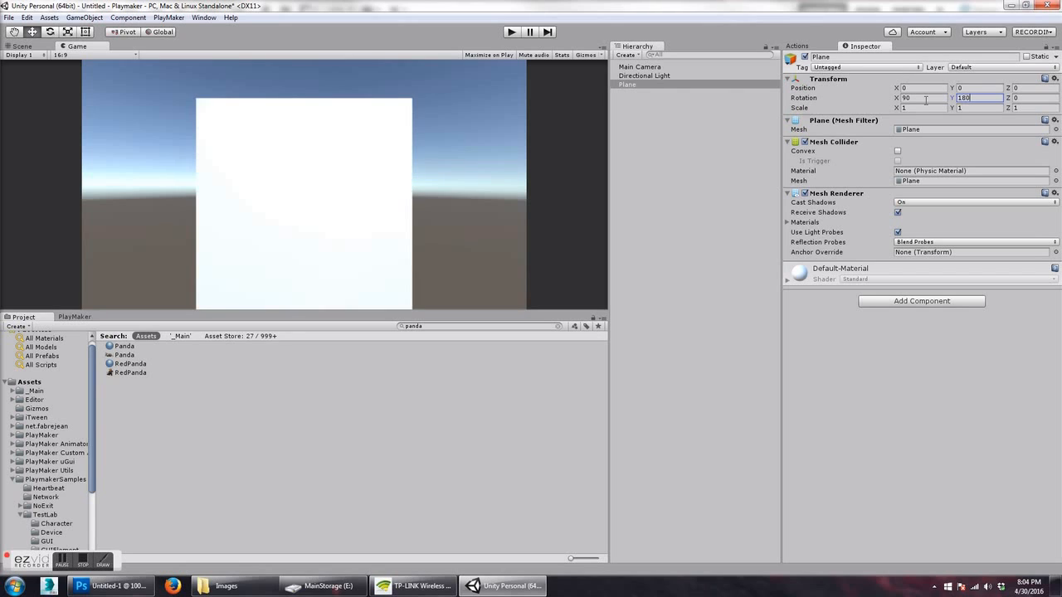
{"action": "left_click", "coordinate": [922, 108]}
{"action": "type", "text": "2"}
{"action": "left_click_drag", "start_coordinate": [953, 89], "coordinate": [972, 89]}
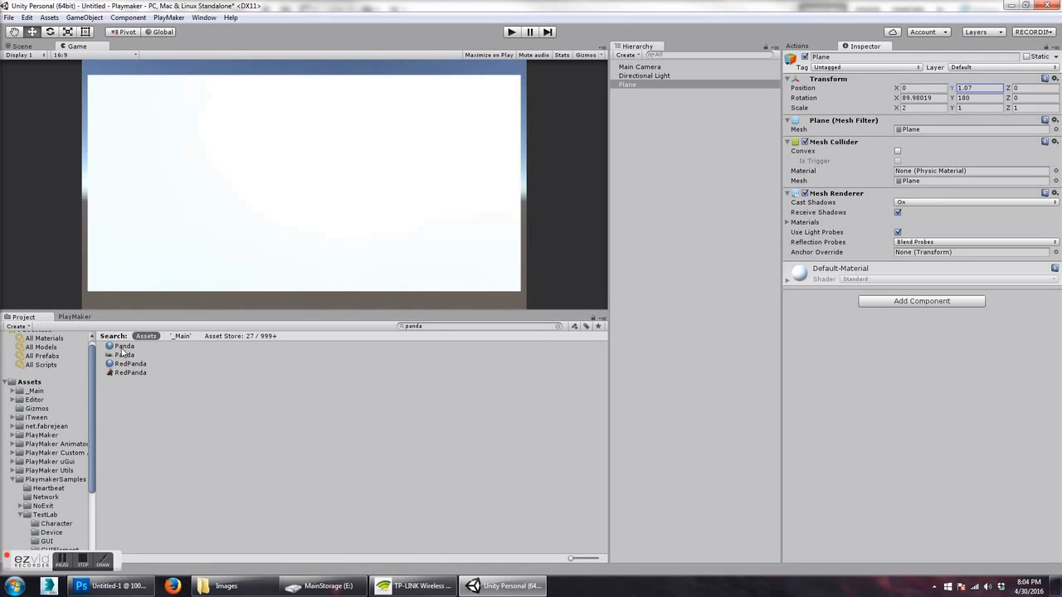
Step: Apply the Panda material to the plane
{"action": "left_click_drag", "start_coordinate": [122, 352], "coordinate": [625, 89]}
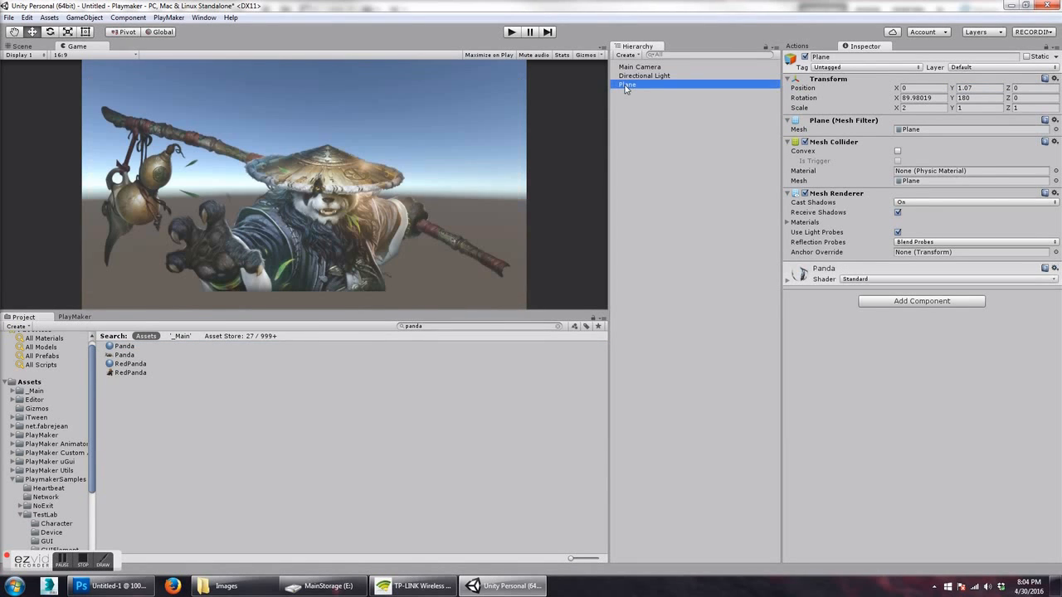
{"action": "left_click", "coordinate": [816, 48]}
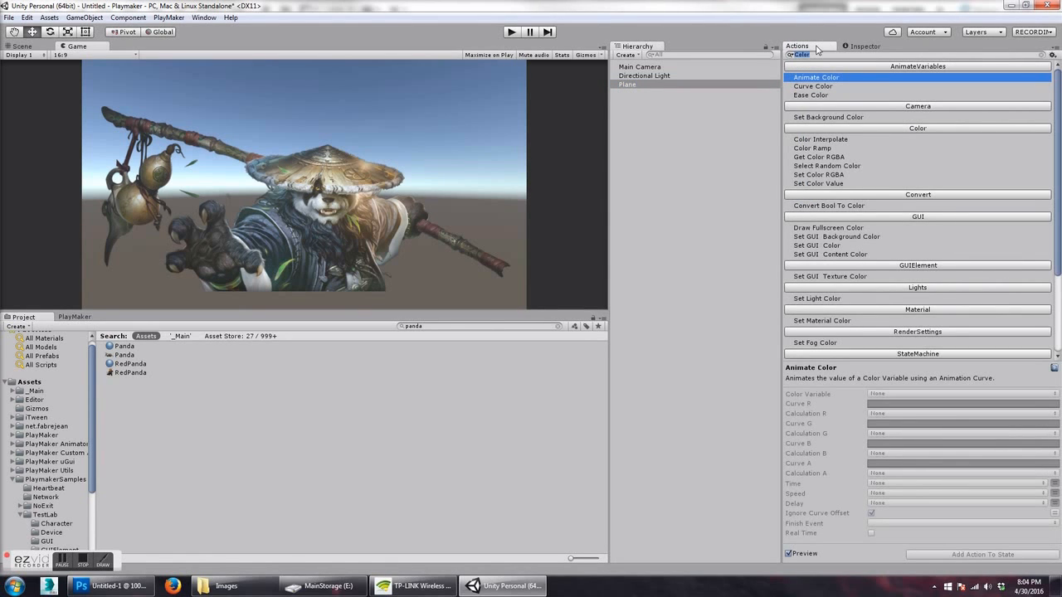
{"action": "left_click", "coordinate": [863, 48]}
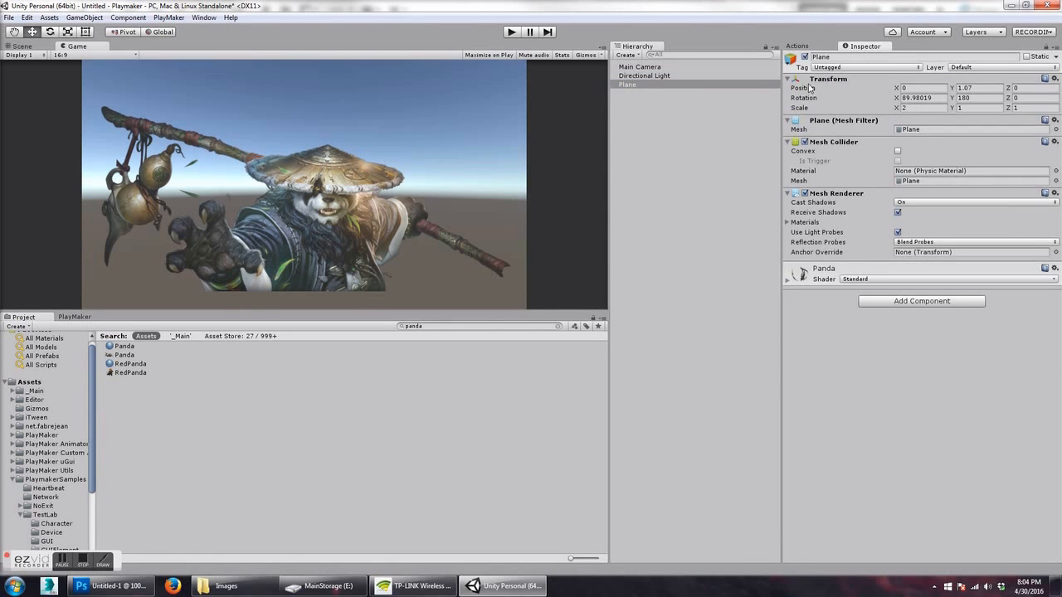
Step: Examine the Panda material's shader settings and rendering mode options, and the import settings of its albedo texture
{"action": "left_click", "coordinate": [628, 85]}
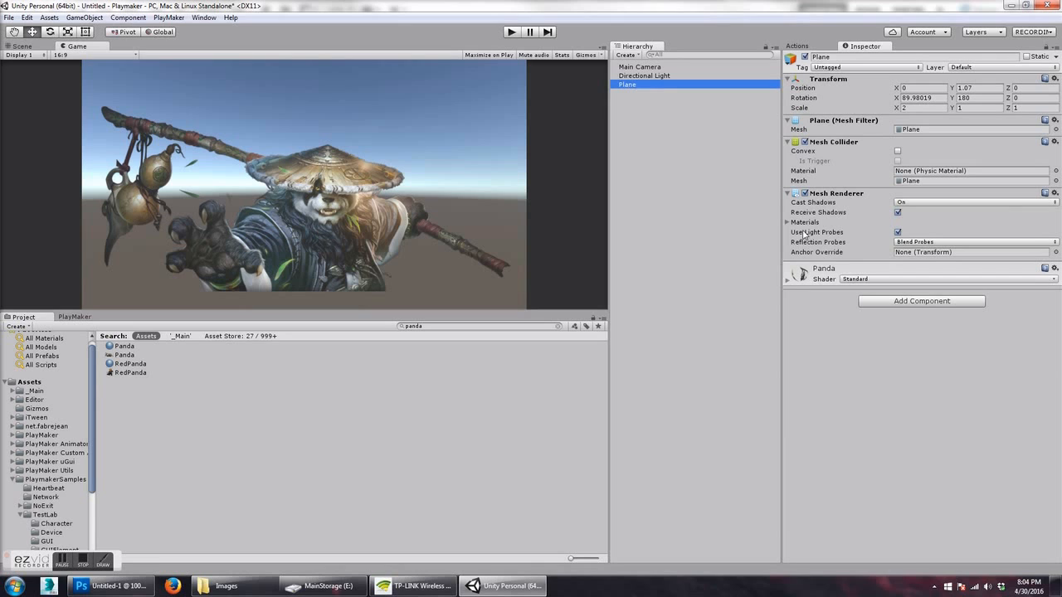
{"action": "left_click", "coordinate": [788, 283]}
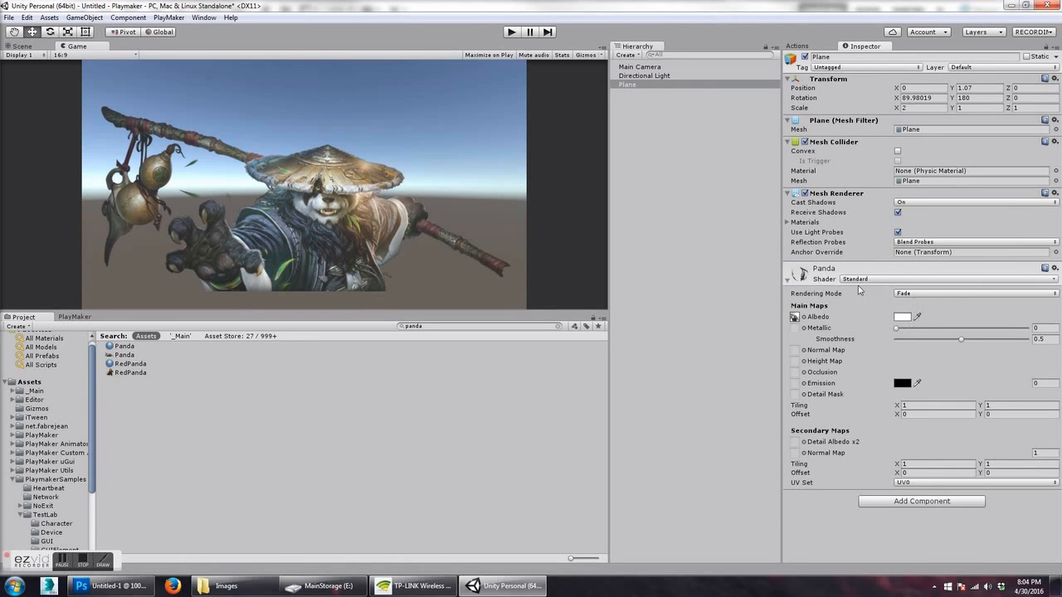
{"action": "left_click", "coordinate": [795, 319]}
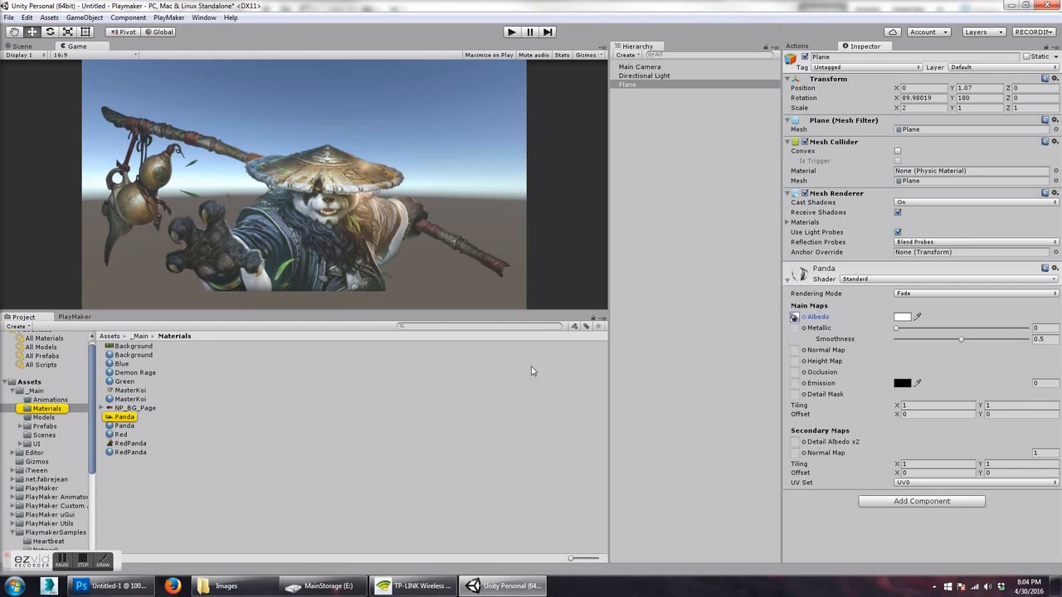
{"action": "left_click", "coordinate": [120, 417]}
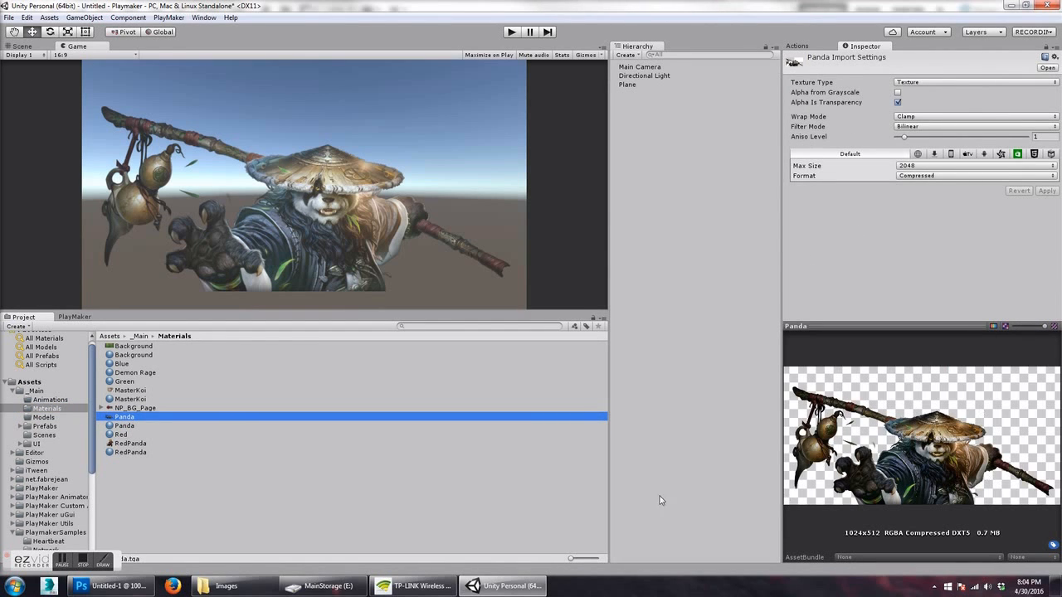
{"action": "left_click", "coordinate": [123, 425]}
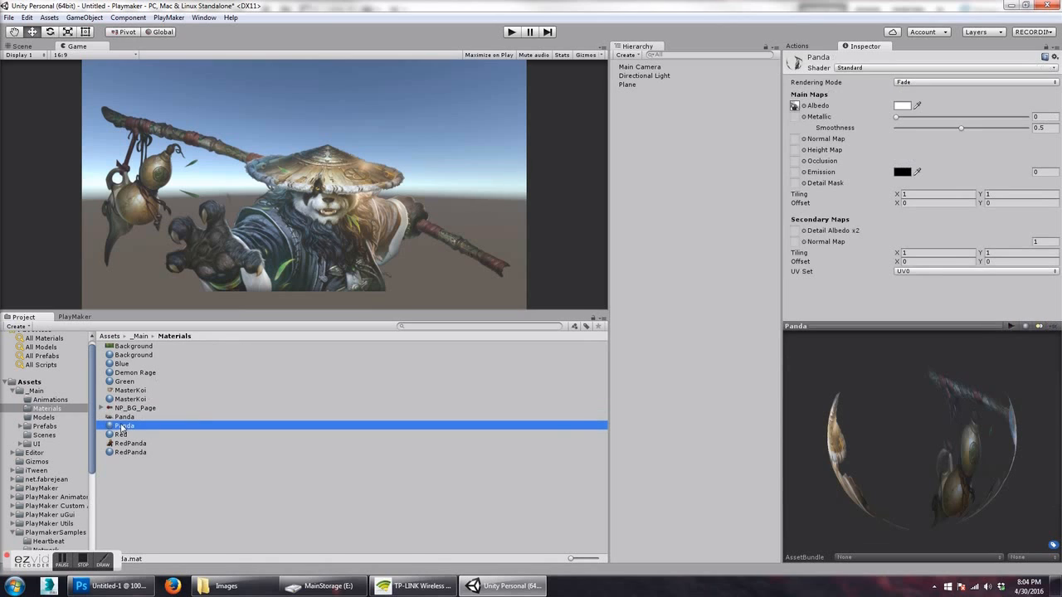
{"action": "left_click", "coordinate": [927, 83]}
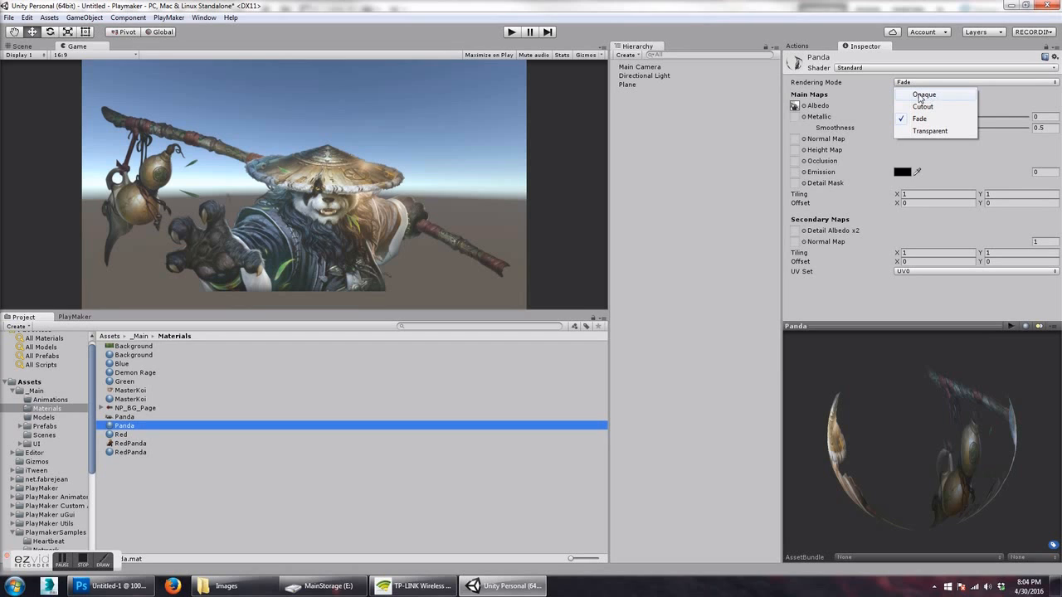
{"action": "left_click", "coordinate": [699, 134]}
Step: Add a PlayMaker FSM to the plane and name its first state Visible
{"action": "left_click", "coordinate": [628, 85]}
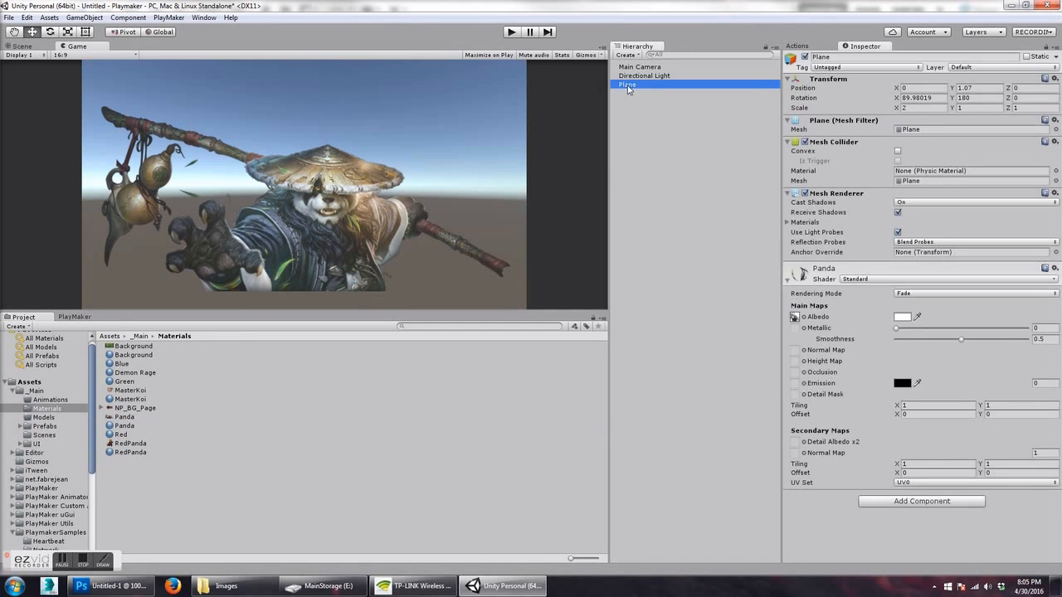
{"action": "left_click", "coordinate": [68, 320]}
{"action": "right_click", "coordinate": [142, 413]}
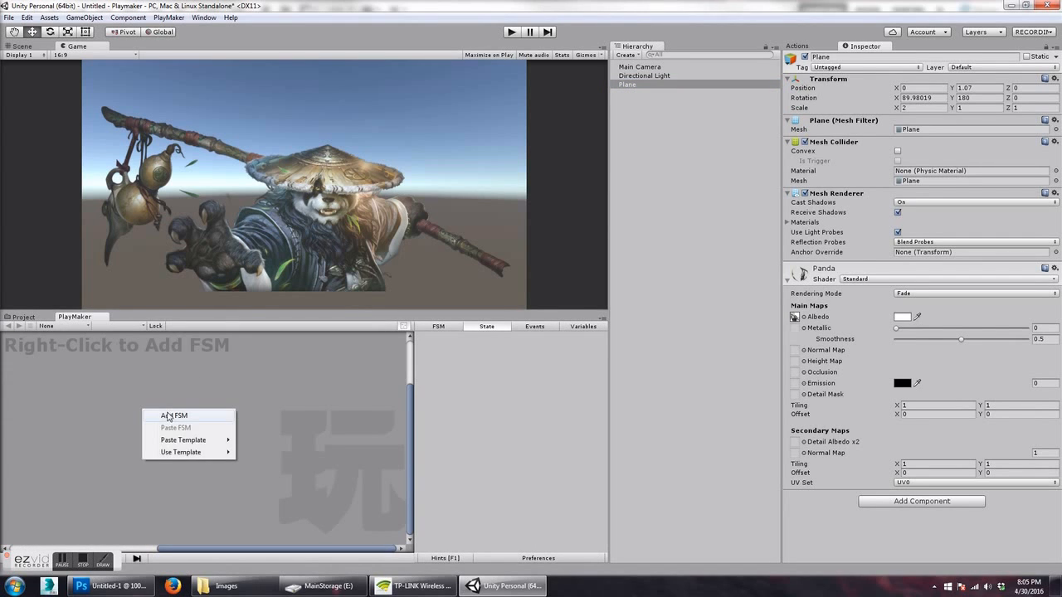
{"action": "left_click", "coordinate": [167, 417]}
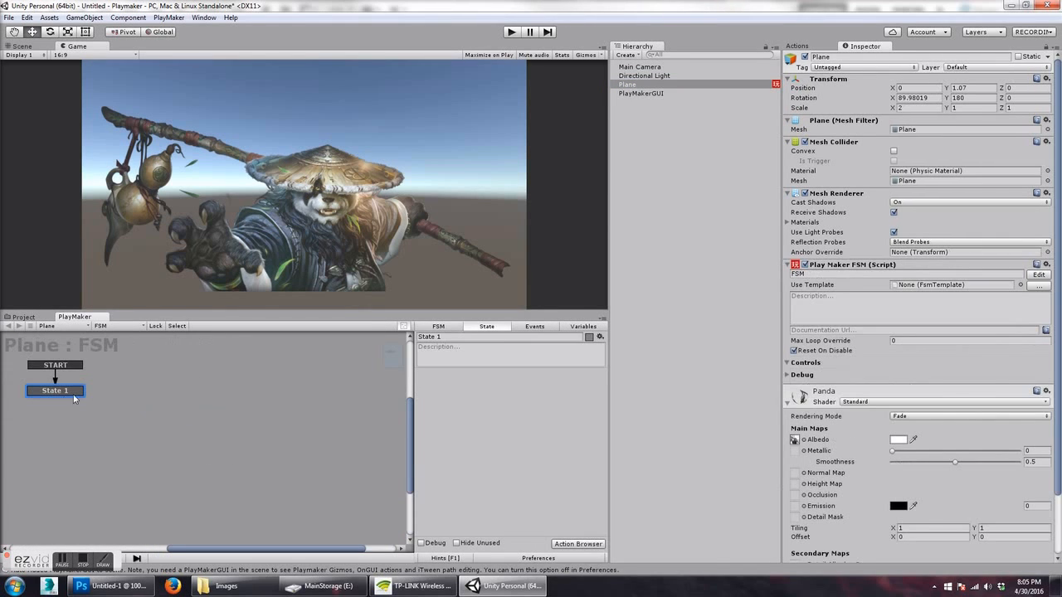
{"action": "left_click", "coordinate": [451, 337]}
{"action": "type", "text": "Visible"}
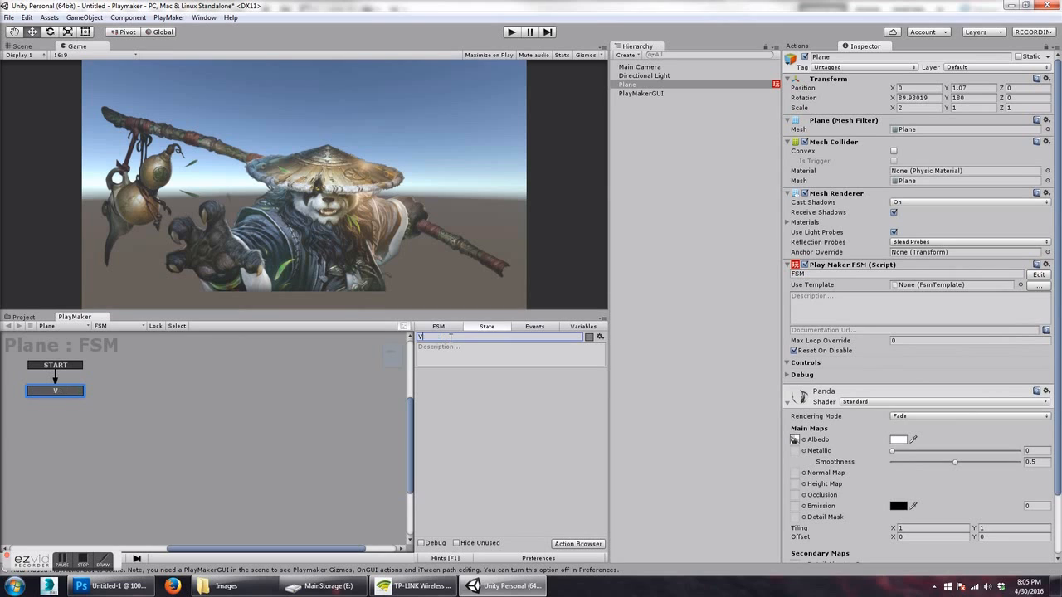
Step: Add a second state beside Visible in the FSM and name it FadeAway
{"action": "right_click", "coordinate": [260, 394]}
{"action": "left_click", "coordinate": [282, 401]}
{"action": "left_click_drag", "start_coordinate": [241, 400], "coordinate": [131, 392]}
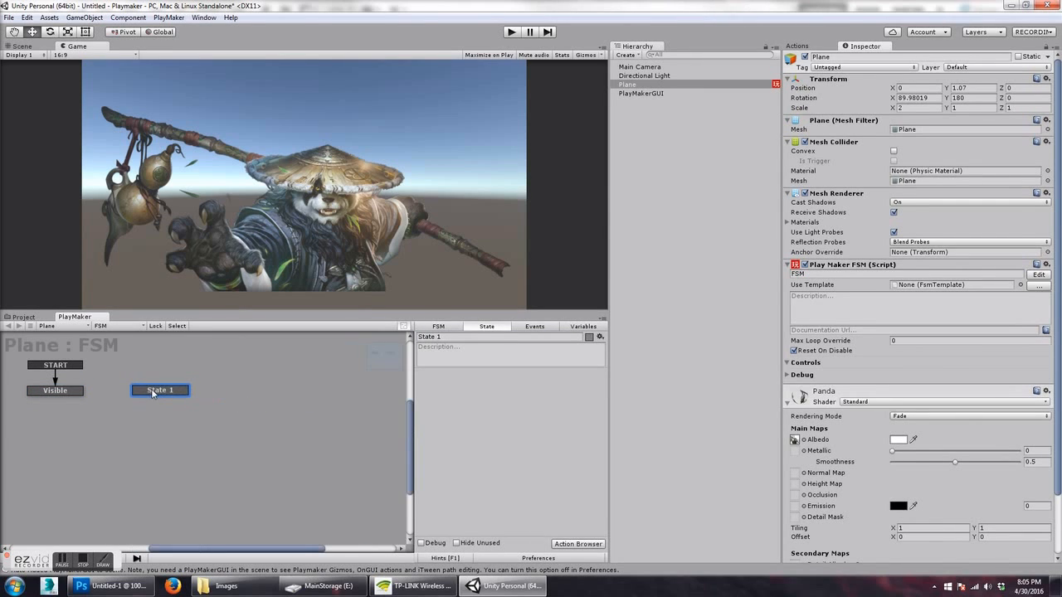
{"action": "left_click", "coordinate": [475, 340]}
{"action": "type", "text": "Fa"}
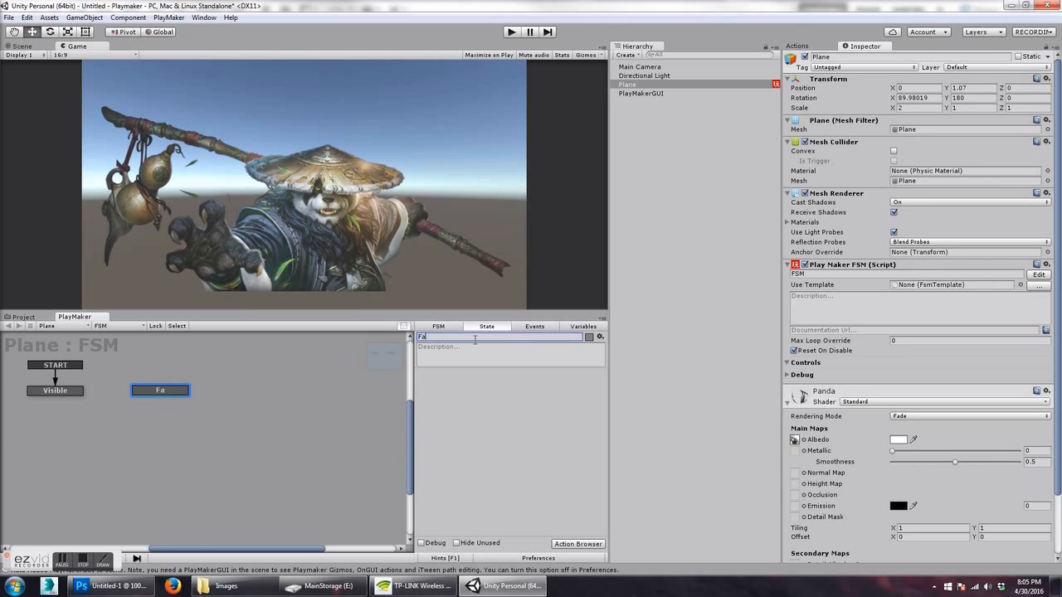
{"action": "type", "text": "deAway"}
{"action": "left_click", "coordinate": [127, 414]}
Step: Add a FINISHED transition to the Visible state and link it to FadeAway
{"action": "left_click", "coordinate": [73, 396]}
{"action": "right_click", "coordinate": [73, 396]}
{"action": "mouse_move", "coordinate": [161, 396]}
{"action": "left_click", "coordinate": [214, 397]}
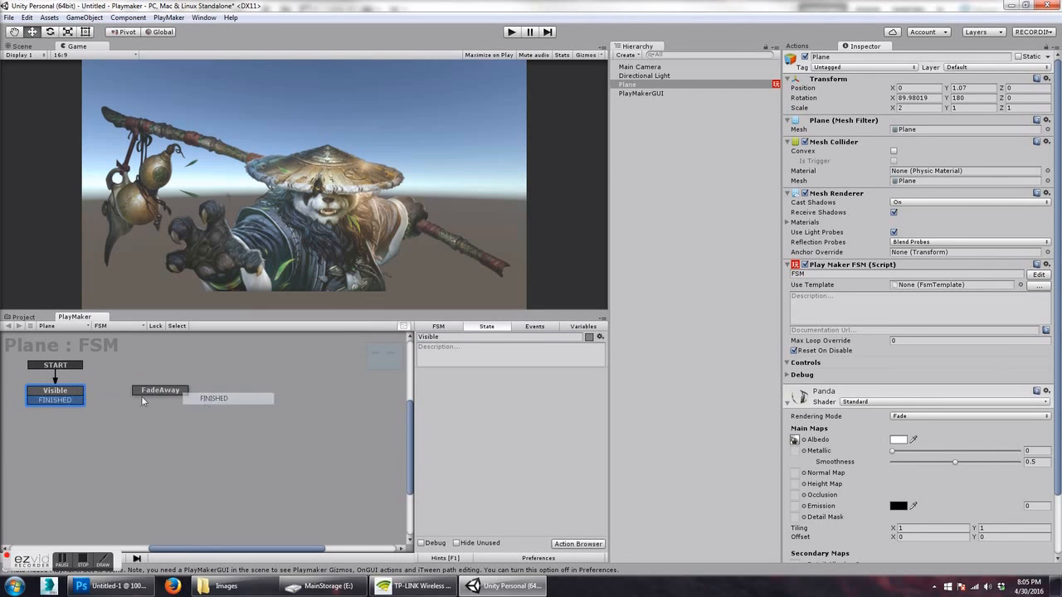
{"action": "left_click_drag", "start_coordinate": [69, 403], "coordinate": [217, 391]}
Step: Add a Set Material Color action to the Visible state and set its material to Panda
{"action": "left_click", "coordinate": [75, 395]}
{"action": "left_click", "coordinate": [568, 544]}
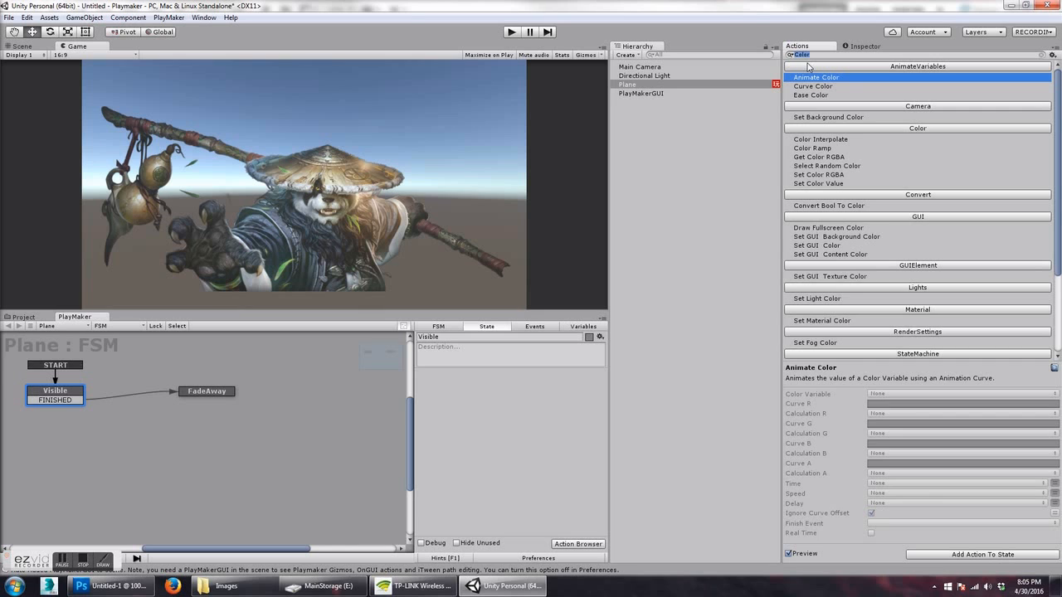
{"action": "type", "text": "Set Materi"}
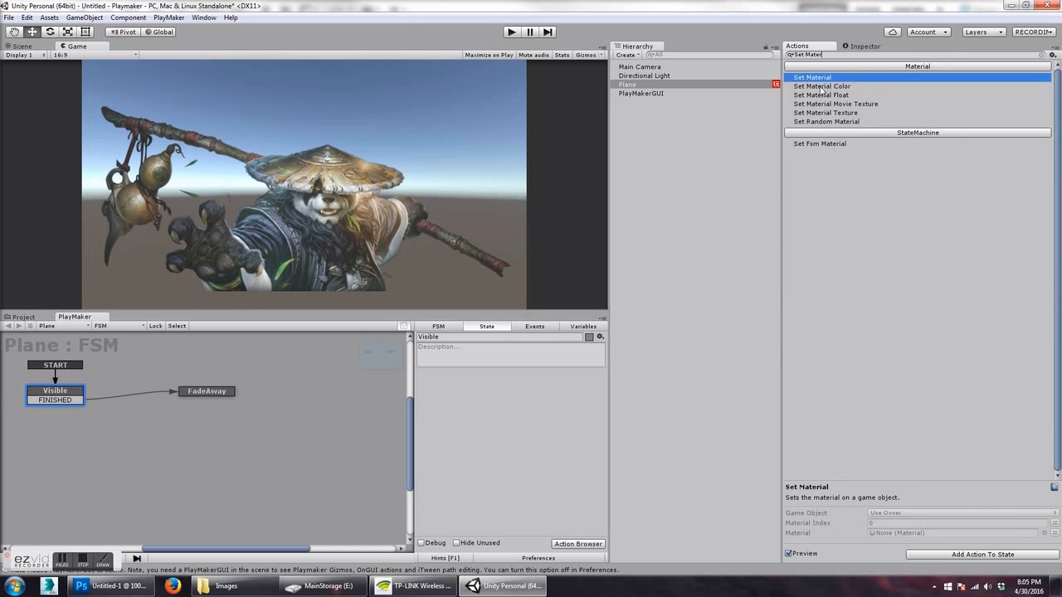
{"action": "double_click", "coordinate": [822, 86]}
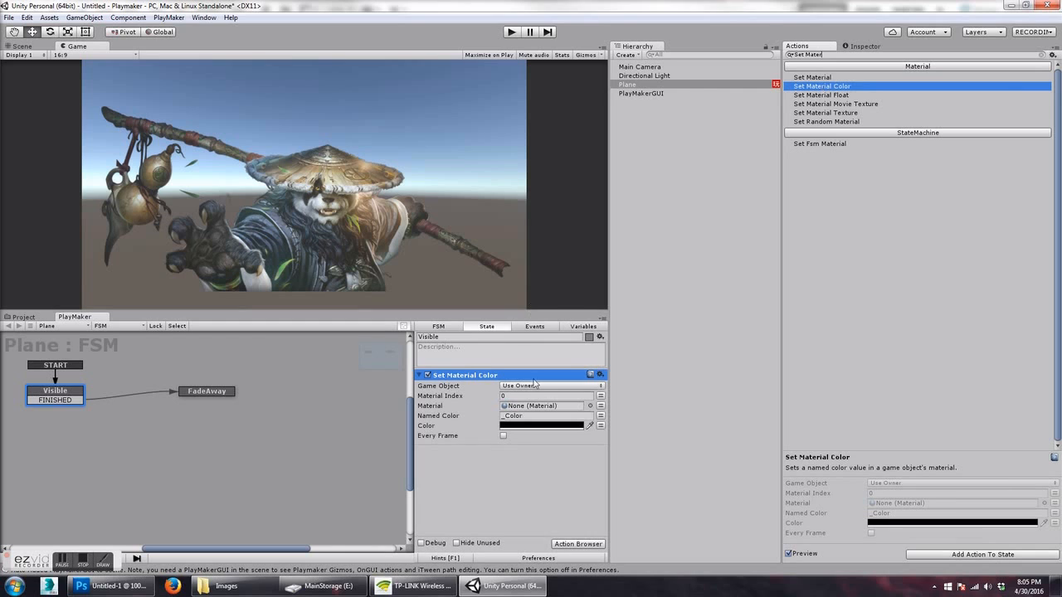
{"action": "left_click", "coordinate": [591, 407]}
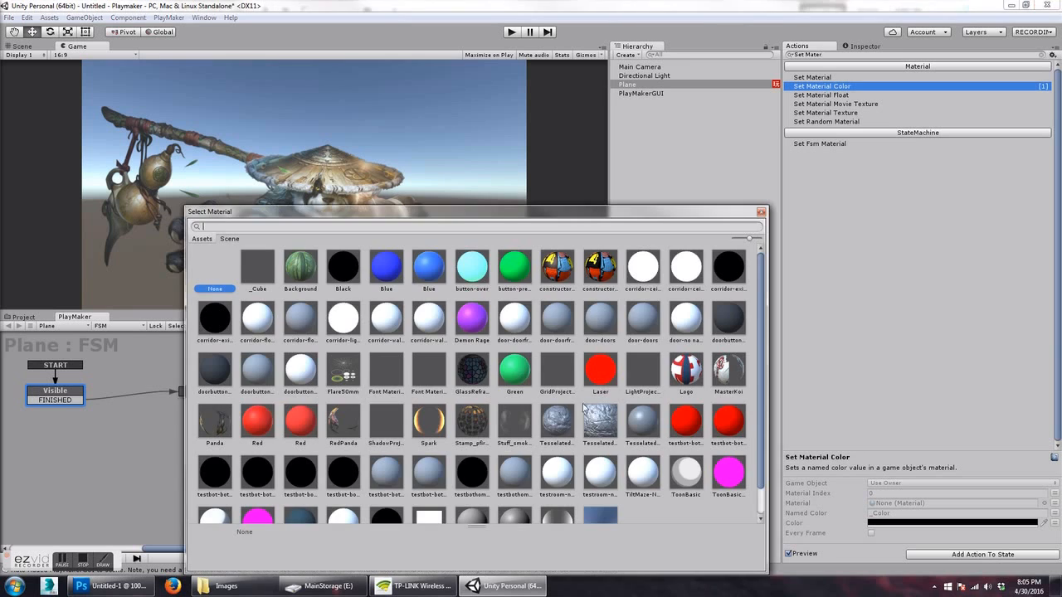
{"action": "type", "text": "panda"}
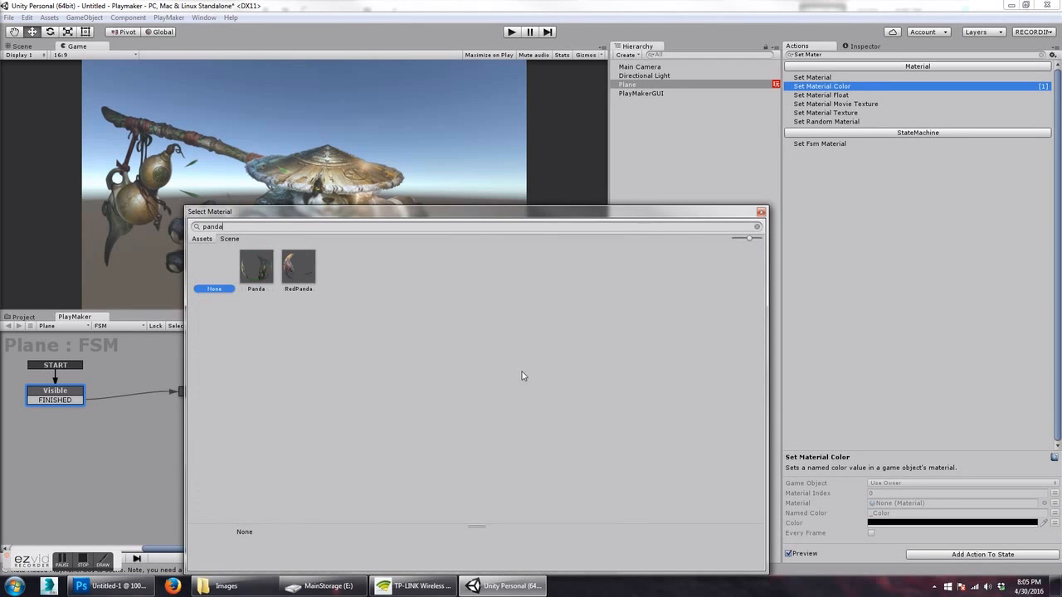
{"action": "double_click", "coordinate": [259, 267]}
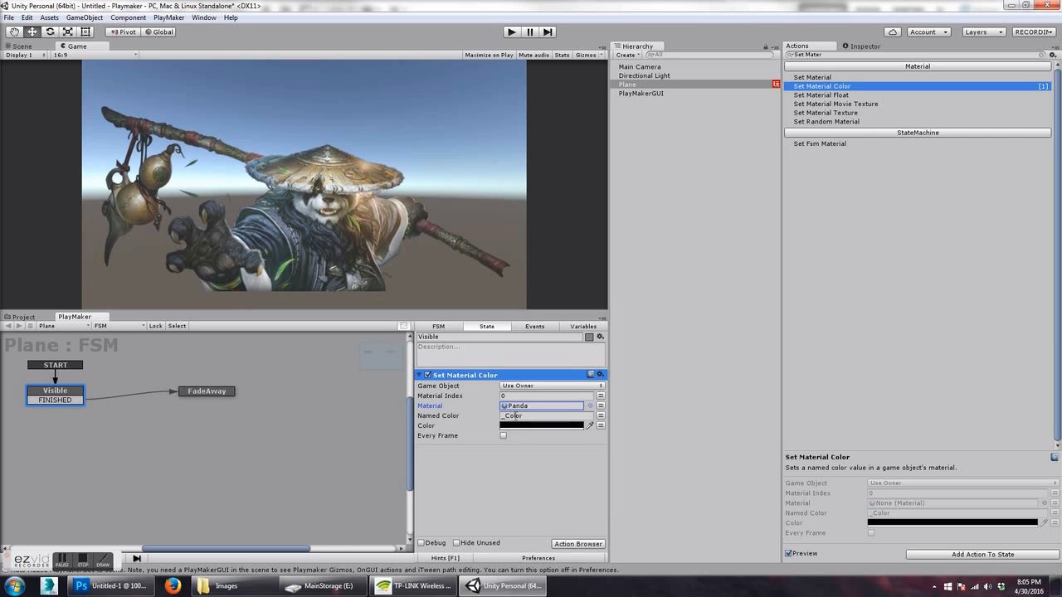
Step: Switch the Set Material Color action's Color to a variable and create a new one named SetColor
{"action": "left_click", "coordinate": [863, 47]}
{"action": "left_click_drag", "start_coordinate": [1056, 382], "coordinate": [1059, 469]}
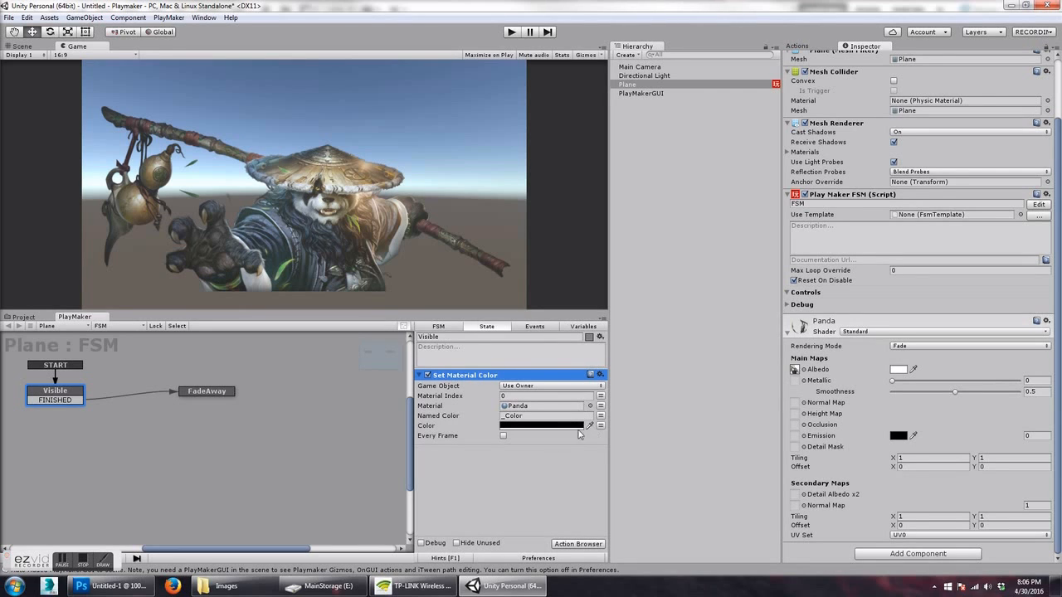
{"action": "left_click", "coordinate": [601, 426]}
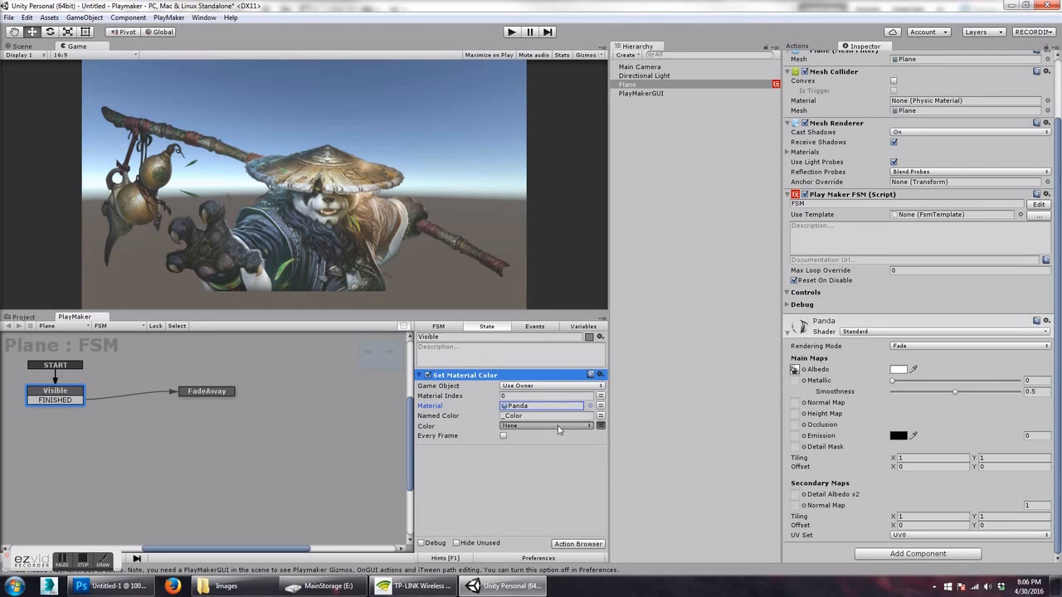
{"action": "left_click", "coordinate": [558, 427]}
{"action": "left_click", "coordinate": [540, 454]}
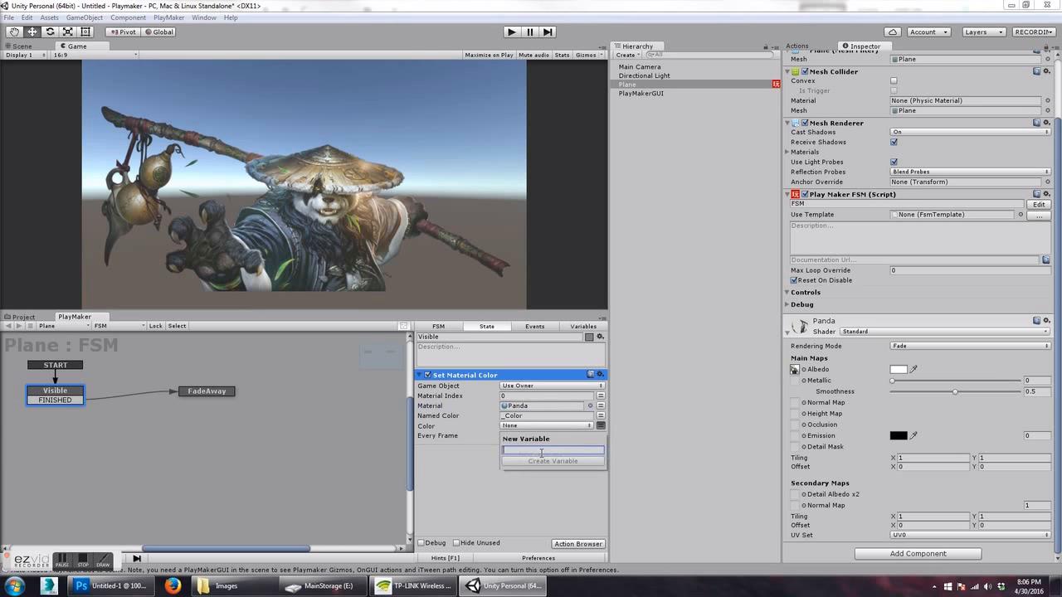
{"action": "type", "text": "SetColor"}
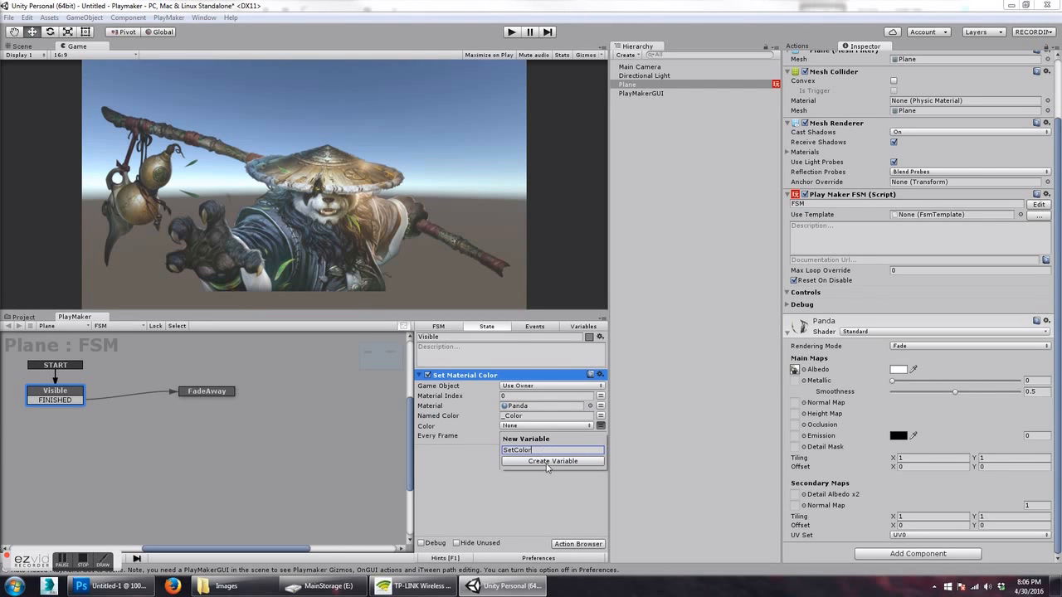
{"action": "left_click", "coordinate": [546, 464]}
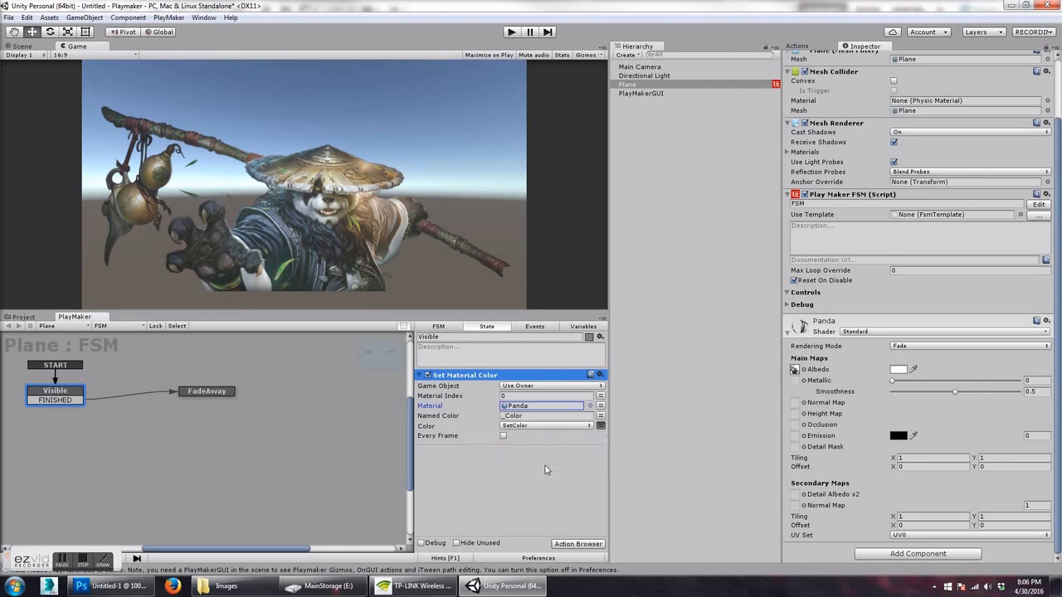
Step: Set the SetColor variable's color to white with full opacity
{"action": "left_click", "coordinate": [585, 326]}
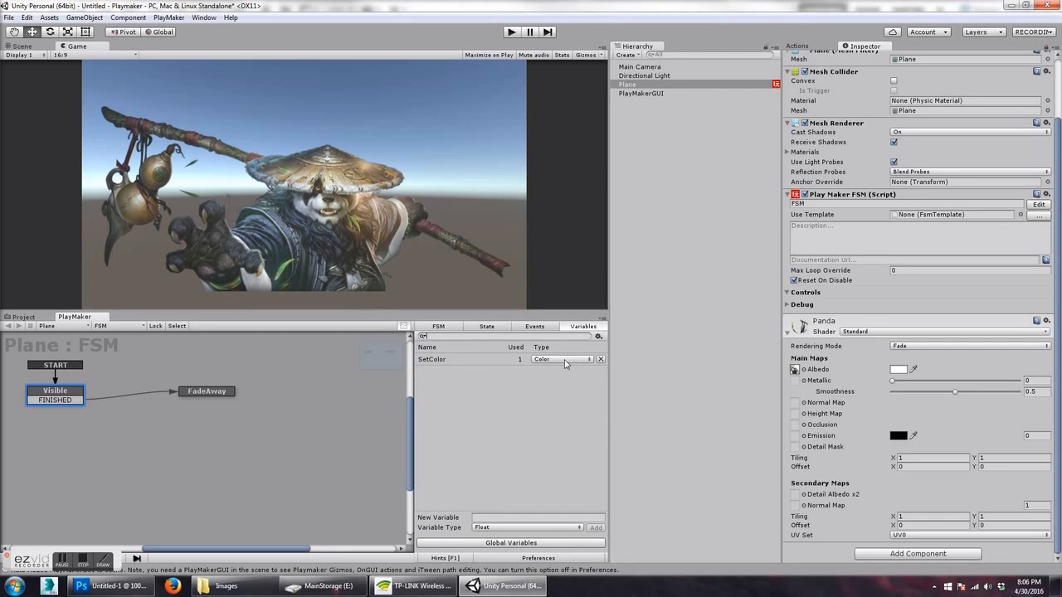
{"action": "left_click", "coordinate": [442, 360]}
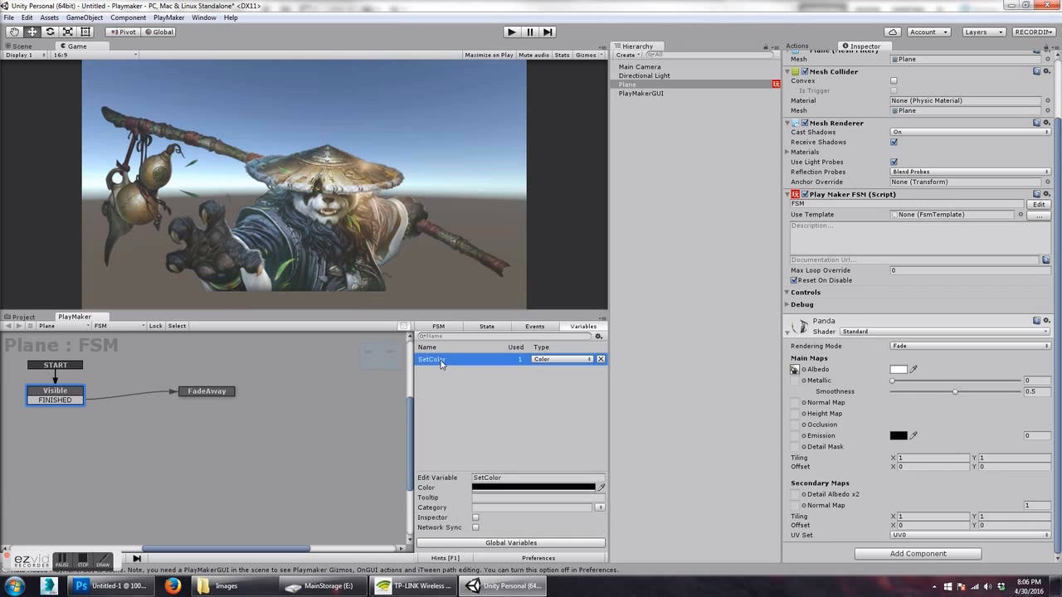
{"action": "left_click", "coordinate": [531, 487]}
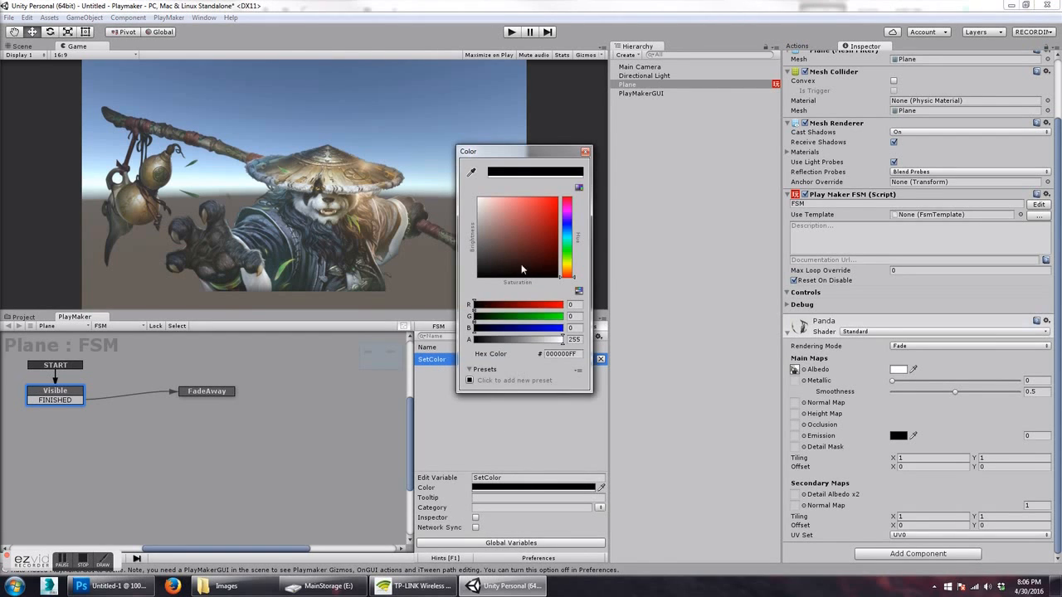
{"action": "left_click_drag", "start_coordinate": [528, 278], "coordinate": [471, 184]}
{"action": "left_click", "coordinate": [563, 340]}
{"action": "left_click_drag", "start_coordinate": [567, 342], "coordinate": [574, 341]}
{"action": "left_click", "coordinate": [585, 151]}
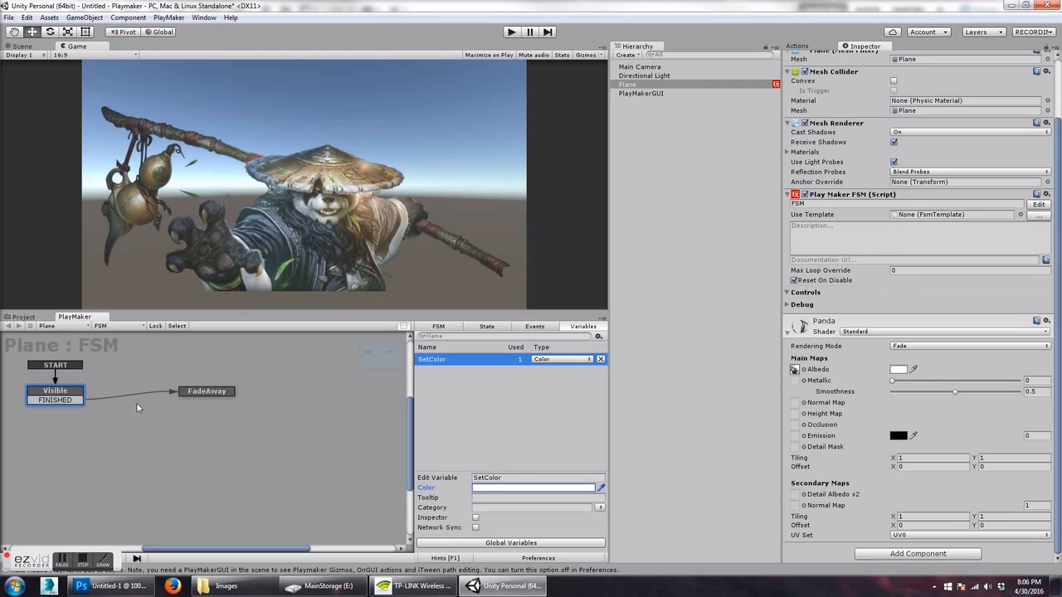
Step: Copy the Set Material Color action from the Visible state and paste it into the FadeAway state
{"action": "left_click", "coordinate": [70, 396]}
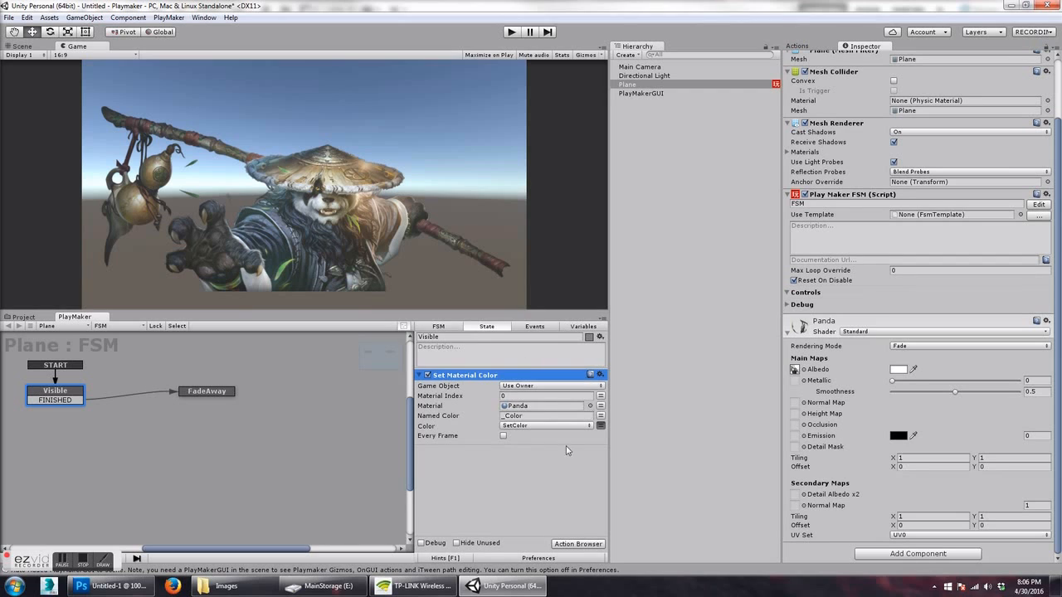
{"action": "left_click", "coordinate": [600, 375]}
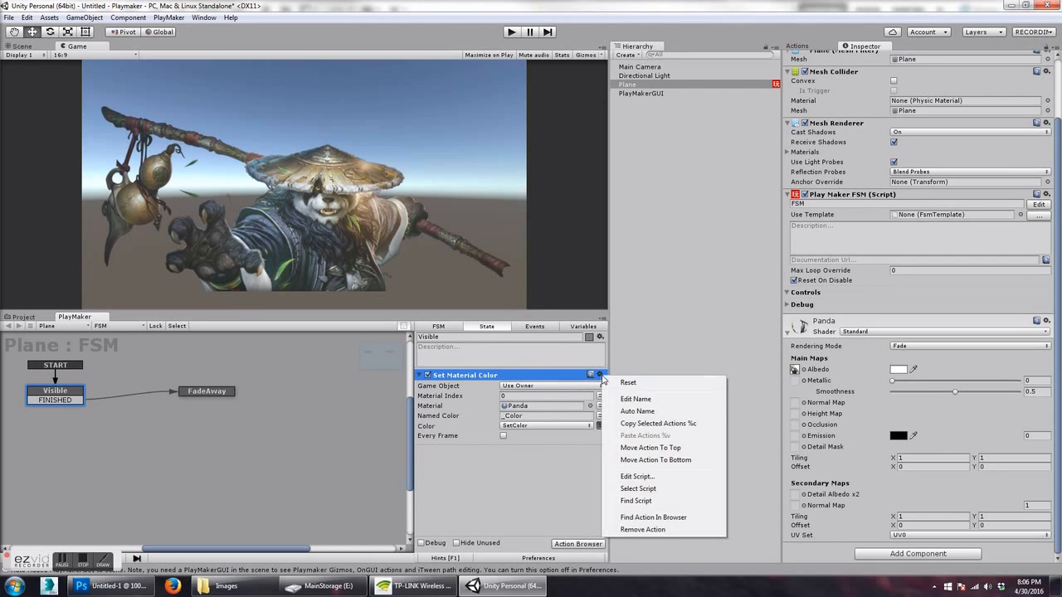
{"action": "left_click", "coordinate": [646, 425]}
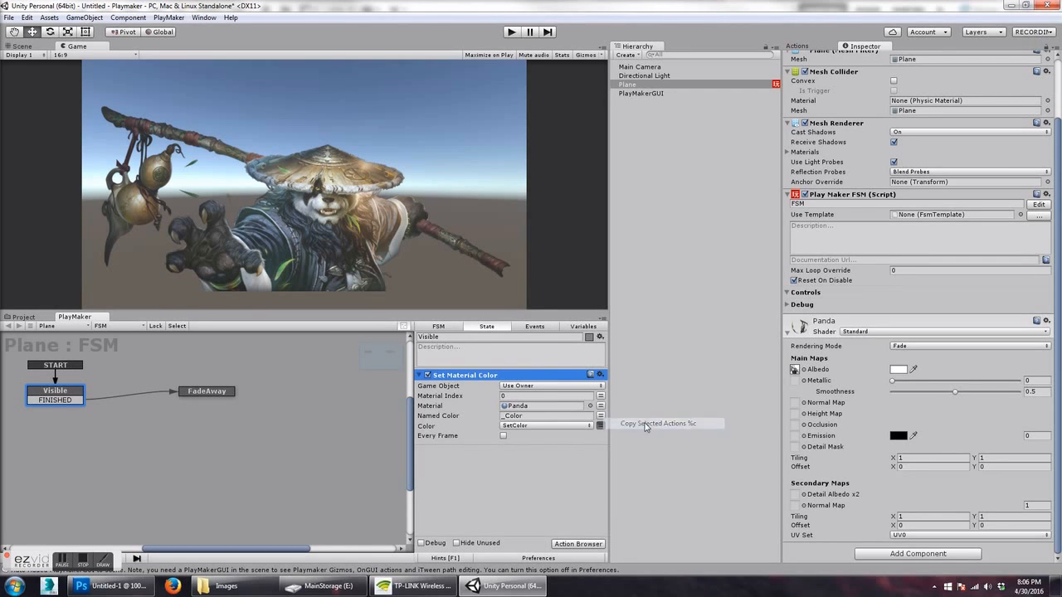
{"action": "left_click", "coordinate": [213, 395]}
{"action": "right_click", "coordinate": [524, 401]}
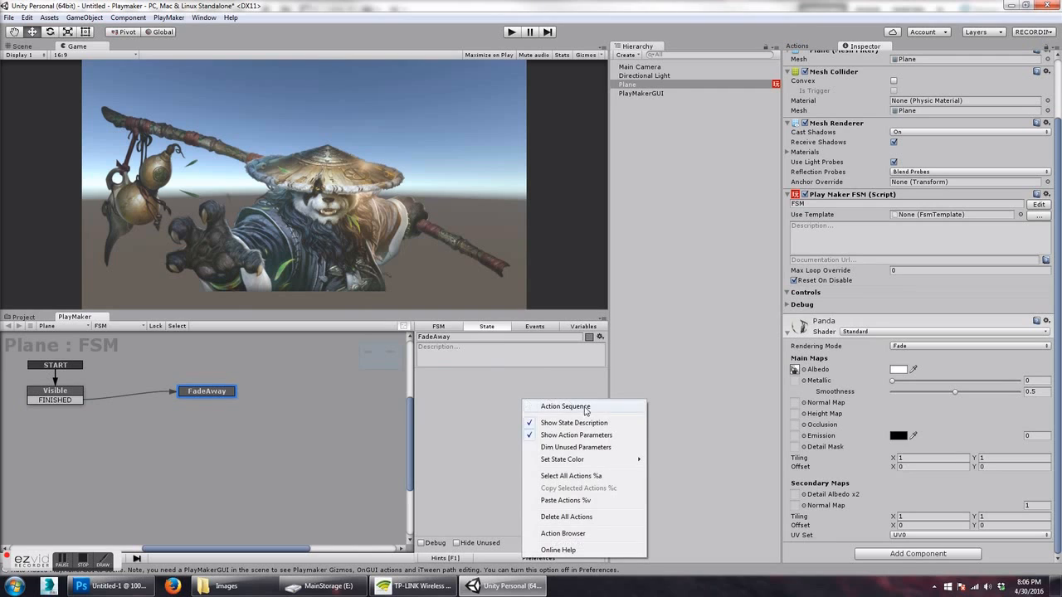
{"action": "left_click", "coordinate": [567, 501]}
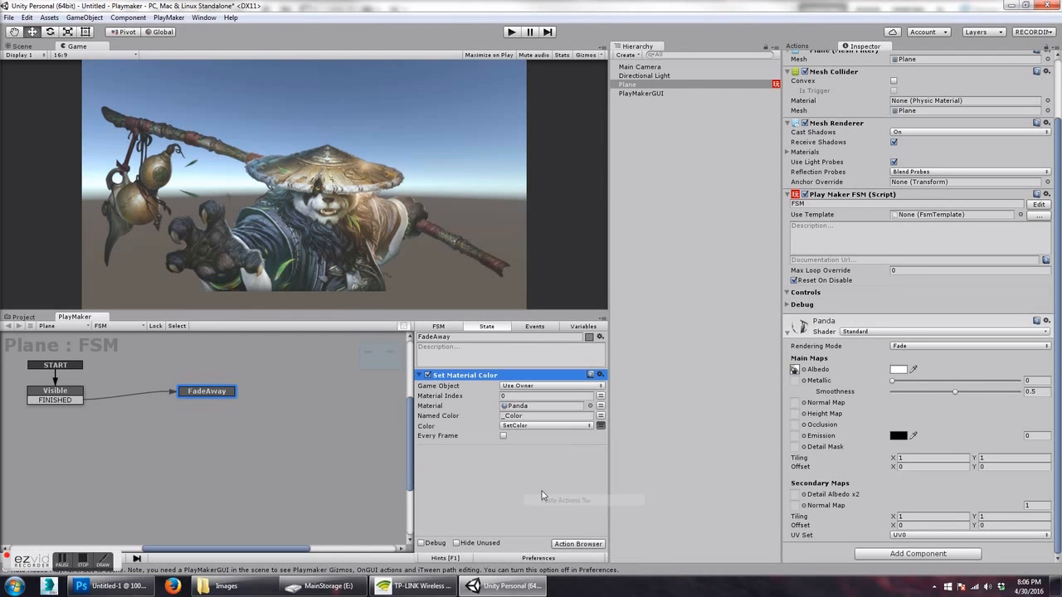
Step: Enable Every Frame on the Set Material Color action in the FadeAway state
{"action": "left_click", "coordinate": [47, 397]}
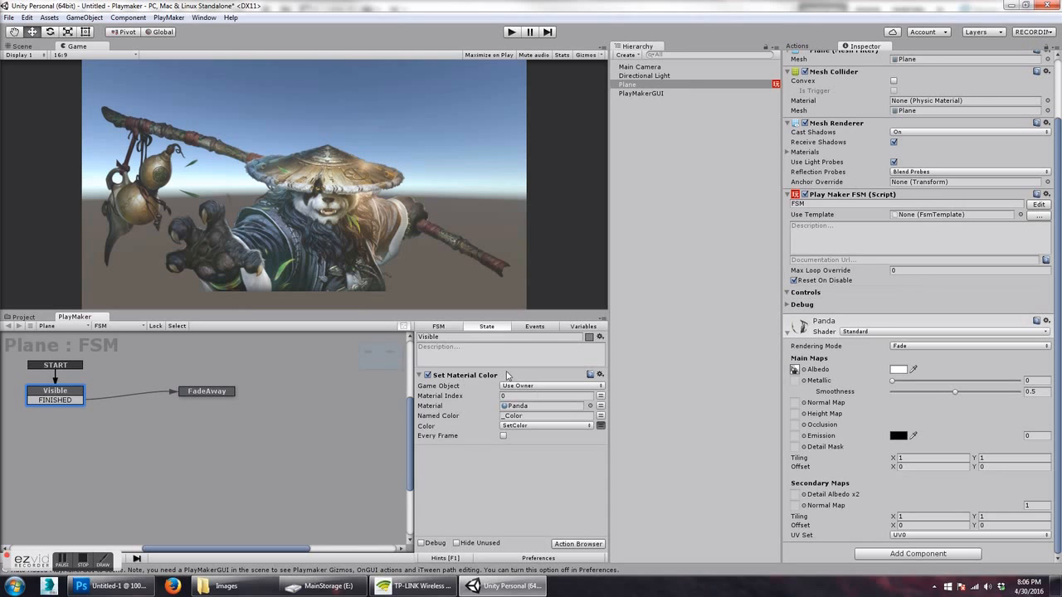
{"action": "left_click", "coordinate": [213, 394]}
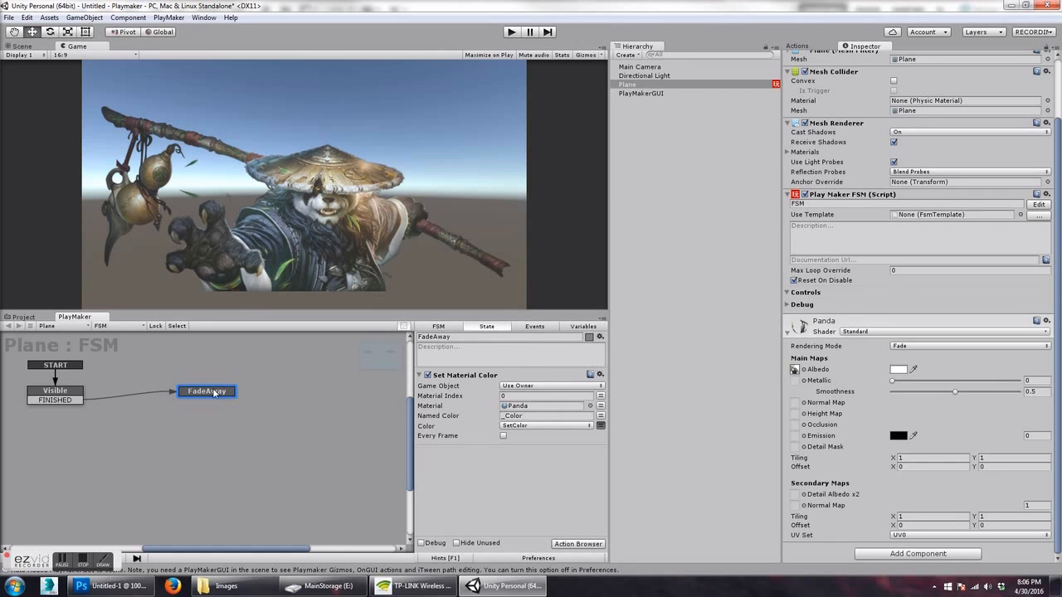
{"action": "left_click_drag", "start_coordinate": [208, 393], "coordinate": [205, 388]}
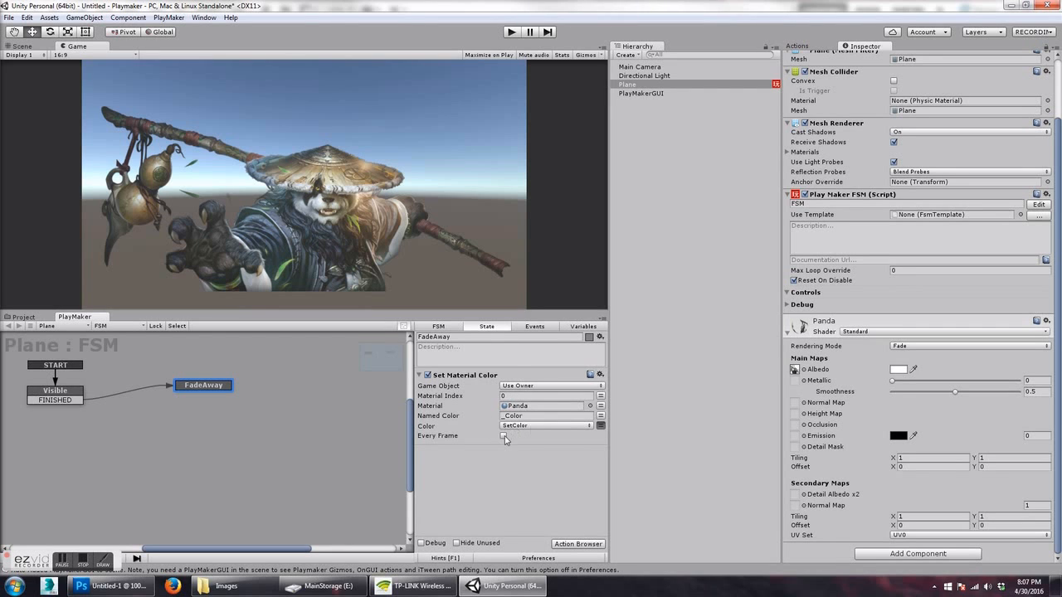
Step: Search the actions for Color and add a Color Interpolate action to the FadeAway state
{"action": "left_click", "coordinate": [573, 543]}
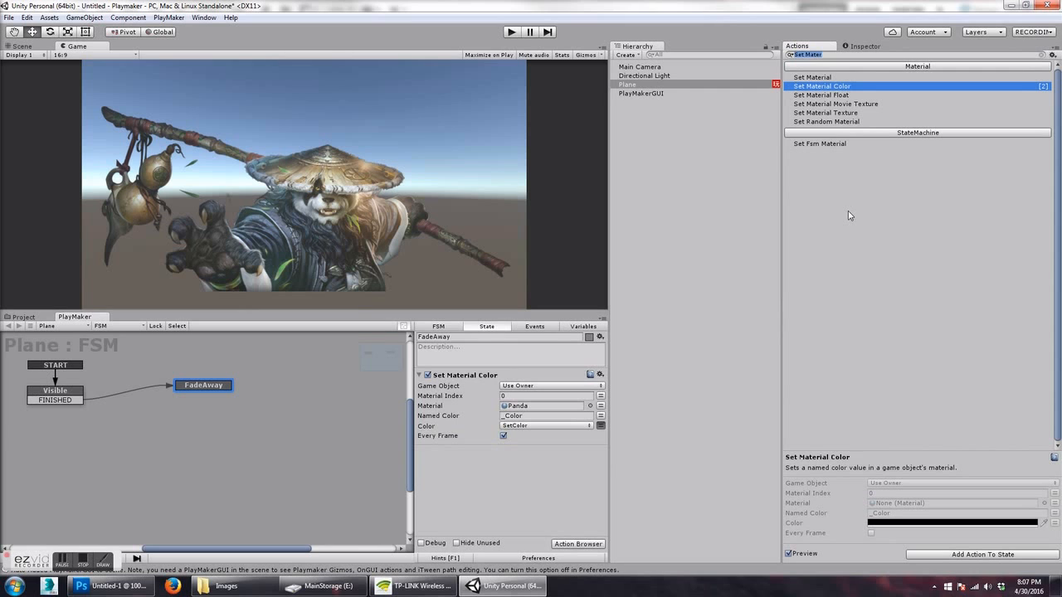
{"action": "type", "text": "Color"}
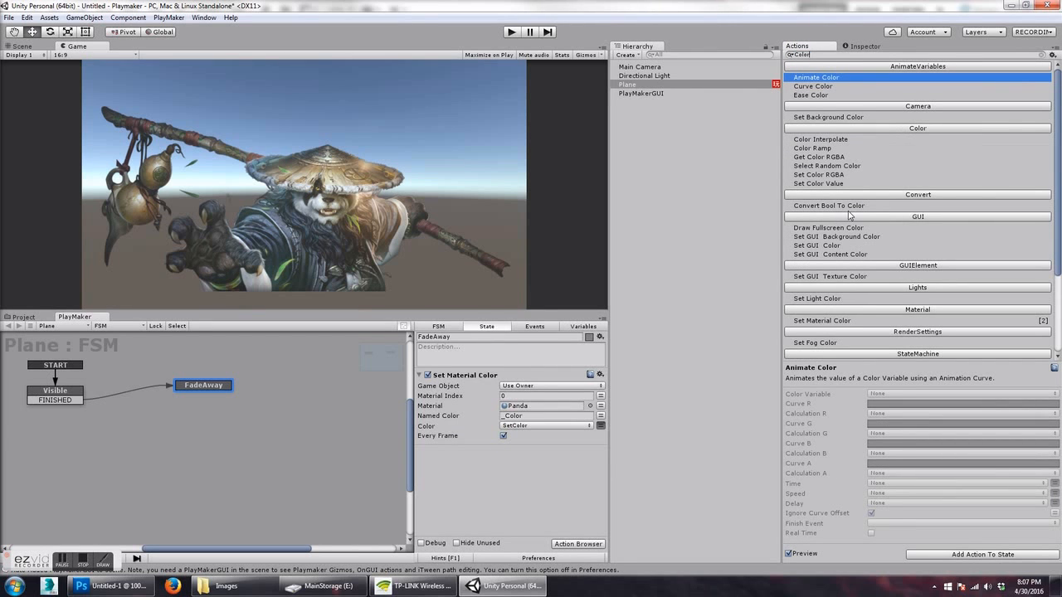
{"action": "left_click", "coordinate": [825, 141]}
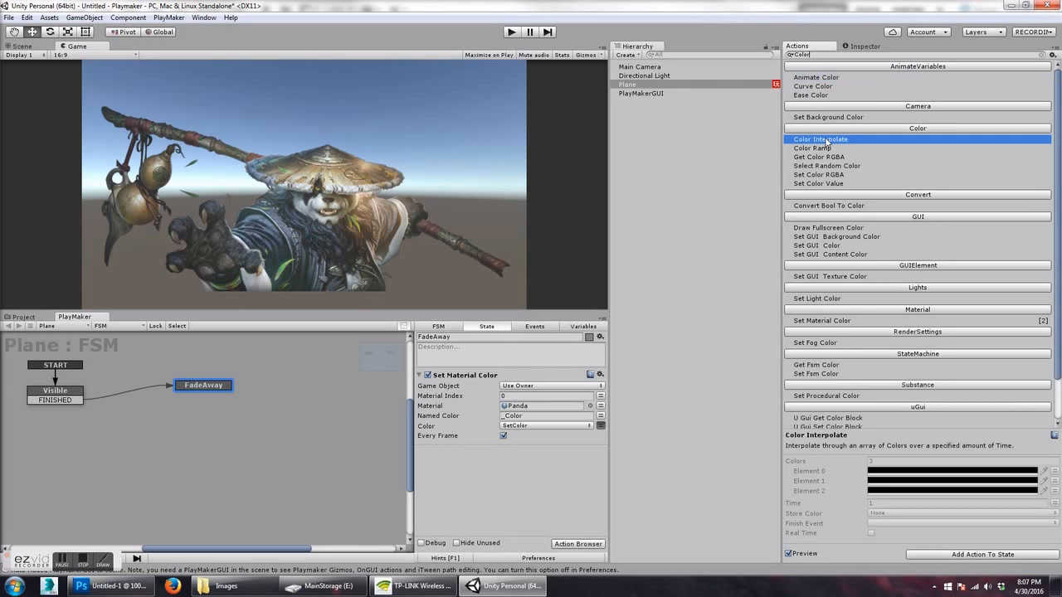
{"action": "double_click", "coordinate": [825, 141]}
Step: Try the Color Interpolate action with 2 colors and return the color count to 3
{"action": "left_click", "coordinate": [519, 443]}
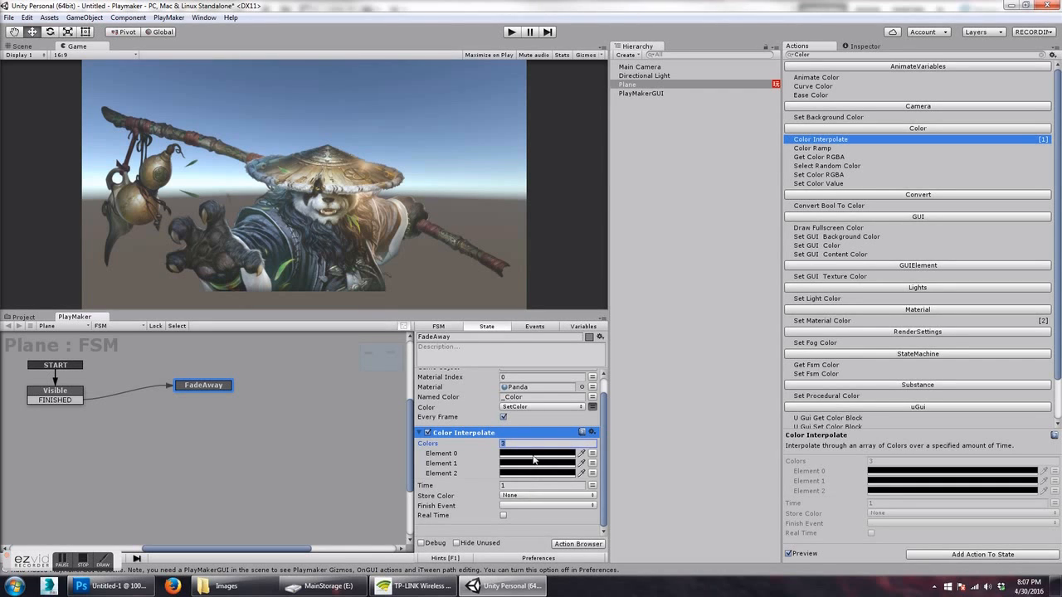
{"action": "type", "text": "2"}
{"action": "key", "text": "Return"}
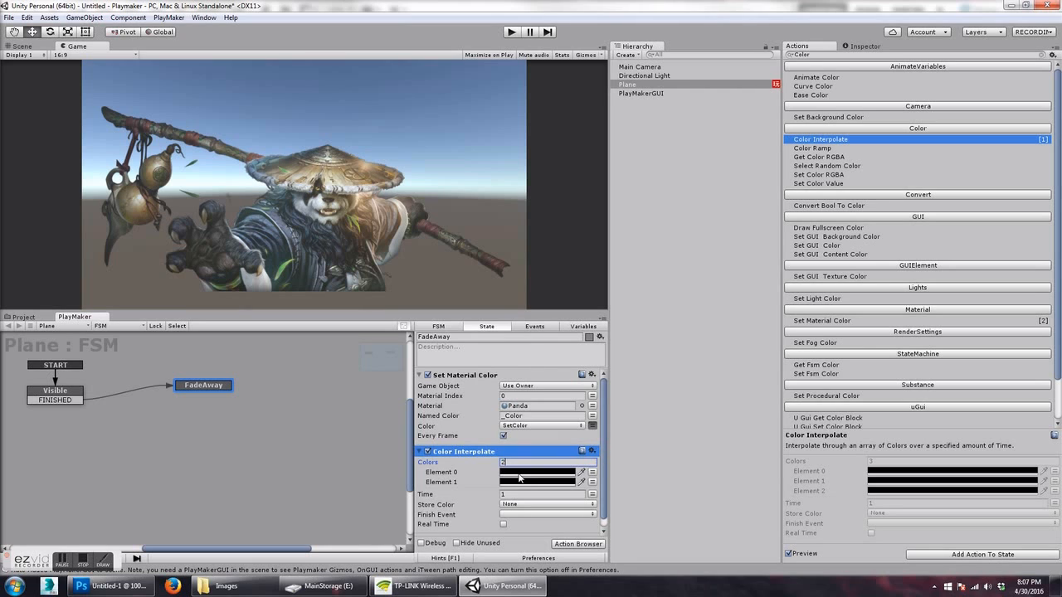
{"action": "type", "text": "3"}
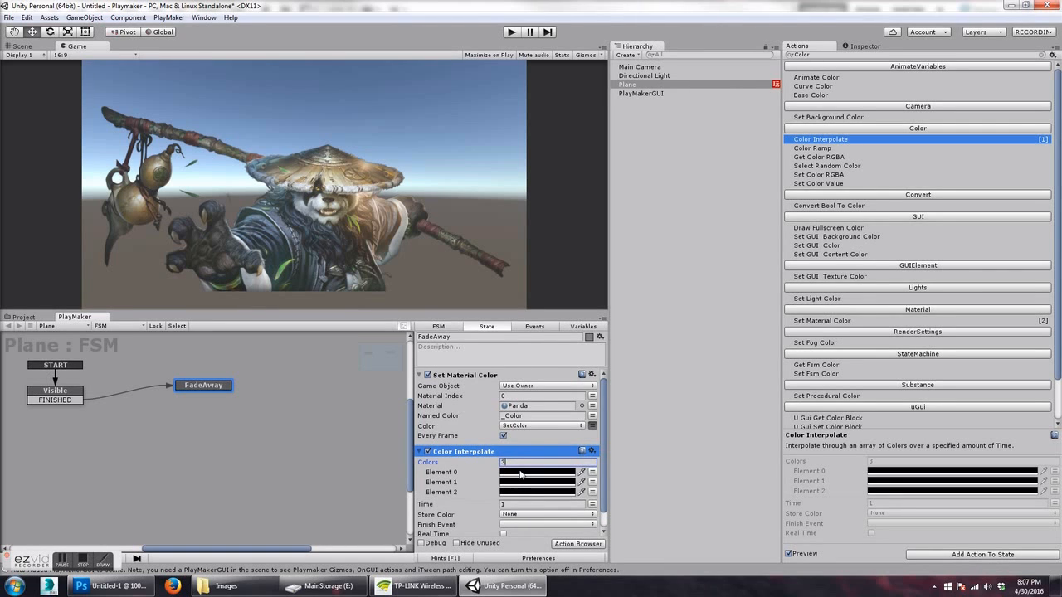
Step: Set Element 0 of the Color Interpolate action to opaque white
{"action": "left_click", "coordinate": [521, 474]}
{"action": "left_click_drag", "start_coordinate": [523, 274], "coordinate": [480, 200]}
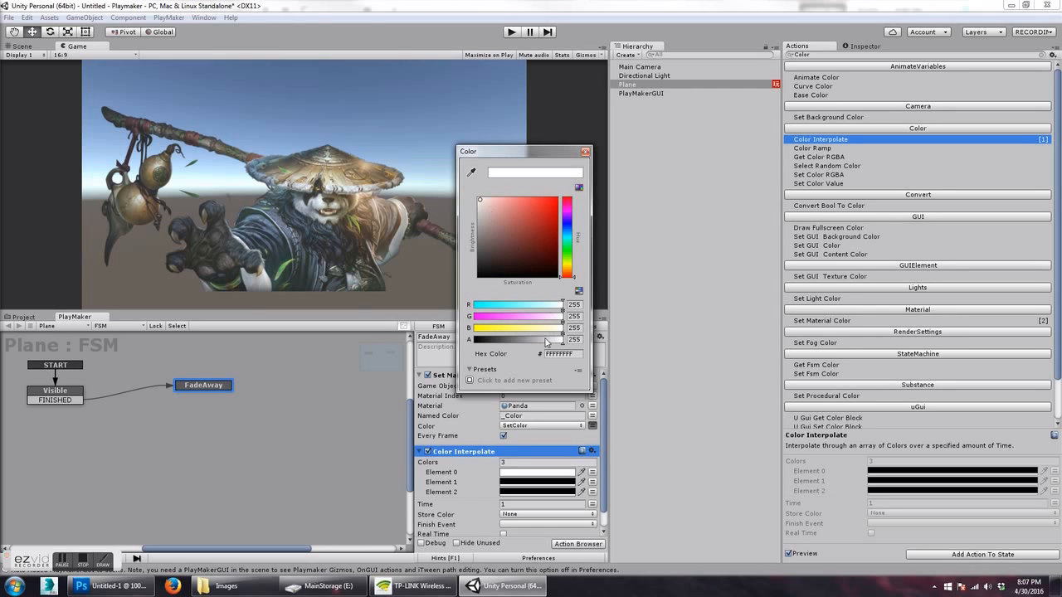
{"action": "left_click", "coordinate": [586, 152]}
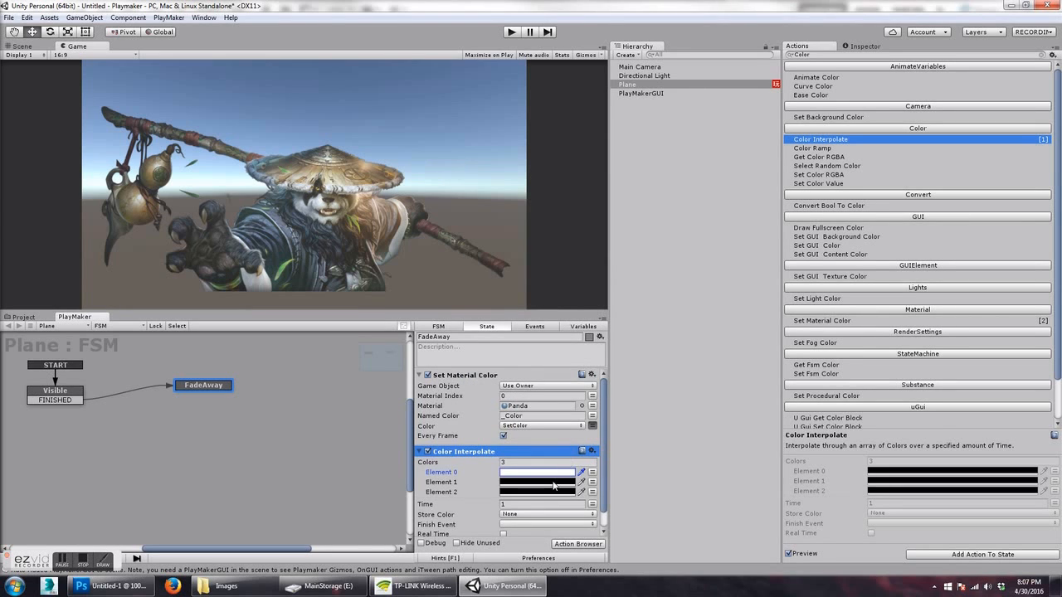
Step: Set Element 1 of the Color Interpolate action to purple, RGB 132, 45, 133, with slightly reduced alpha
{"action": "left_click", "coordinate": [553, 483]}
{"action": "left_click", "coordinate": [567, 211]}
{"action": "left_click_drag", "start_coordinate": [545, 215], "coordinate": [530, 236]}
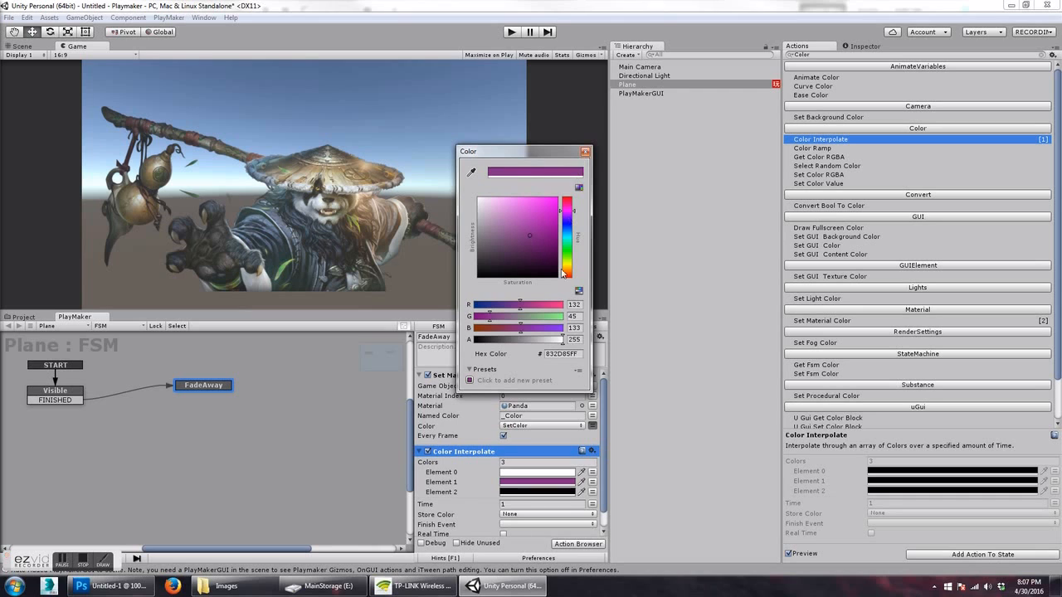
{"action": "left_click_drag", "start_coordinate": [557, 343], "coordinate": [536, 346]}
Step: Make Element 2 of the Color Interpolate action fully transparent black by setting its alpha to 0
{"action": "left_click", "coordinate": [539, 493]}
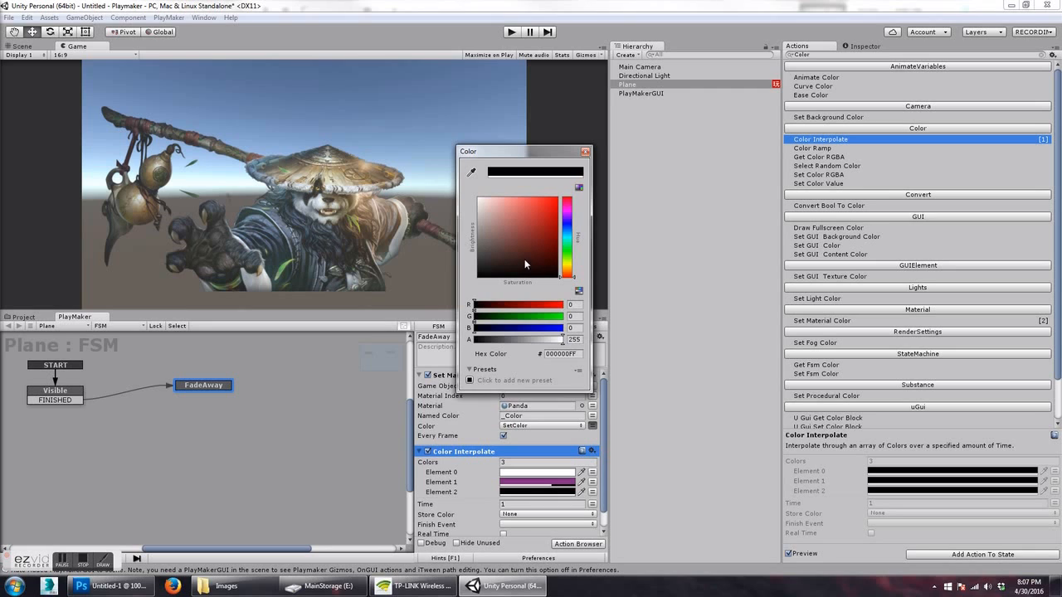
{"action": "left_click_drag", "start_coordinate": [561, 340], "coordinate": [461, 348]}
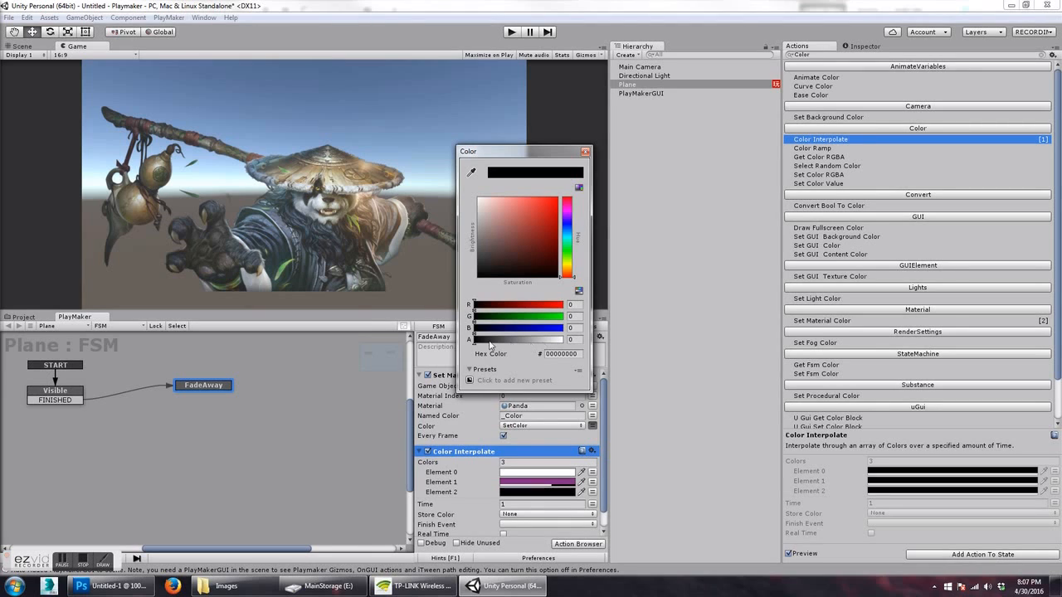
{"action": "left_click", "coordinate": [585, 151]}
Step: Set the Color Interpolate time to 3 and store its color in the SetColor variable
{"action": "left_click", "coordinate": [525, 504]}
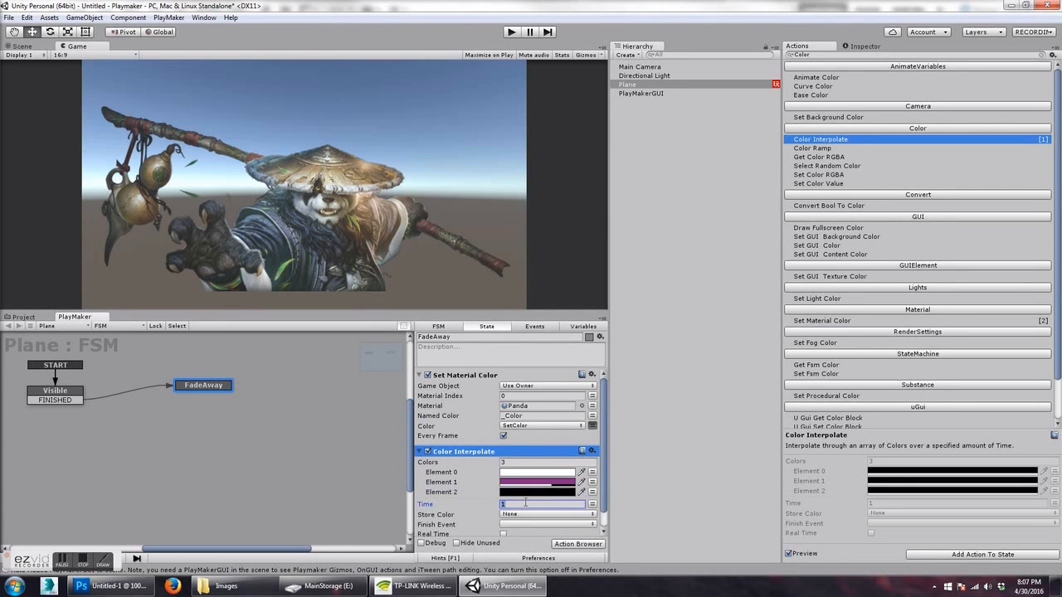
{"action": "type", "text": "3"}
{"action": "scroll", "coordinate": [594, 469], "scroll_direction": "down", "scroll_amount": 1}
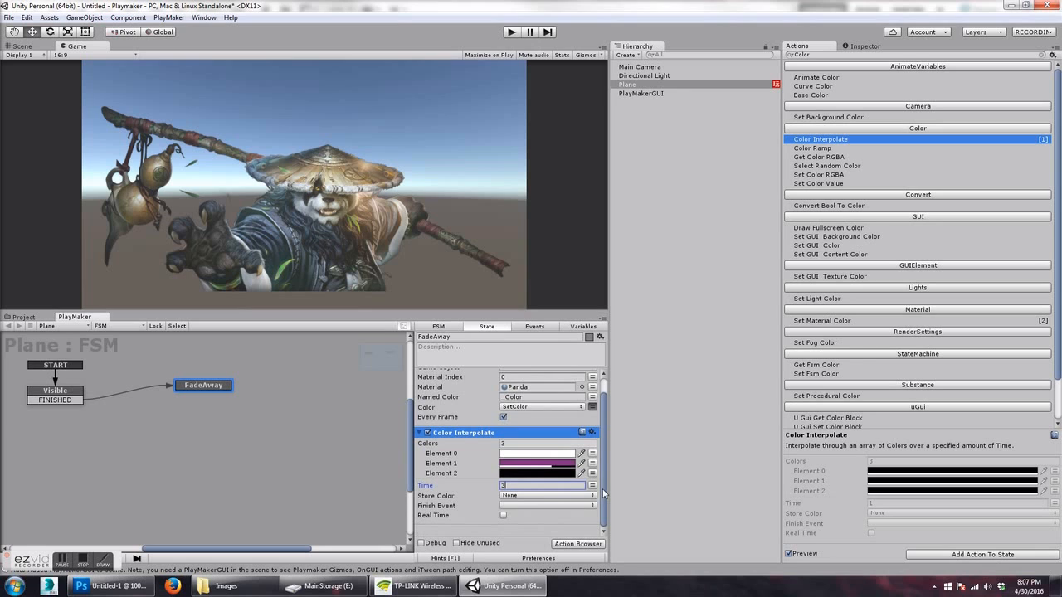
{"action": "left_click", "coordinate": [529, 496]}
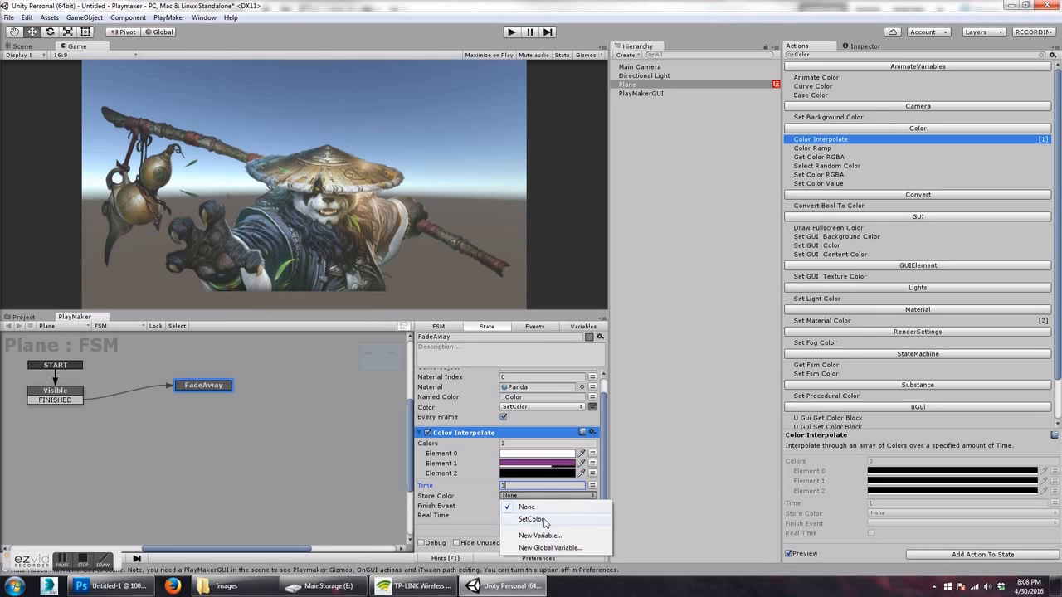
{"action": "left_click", "coordinate": [532, 519]}
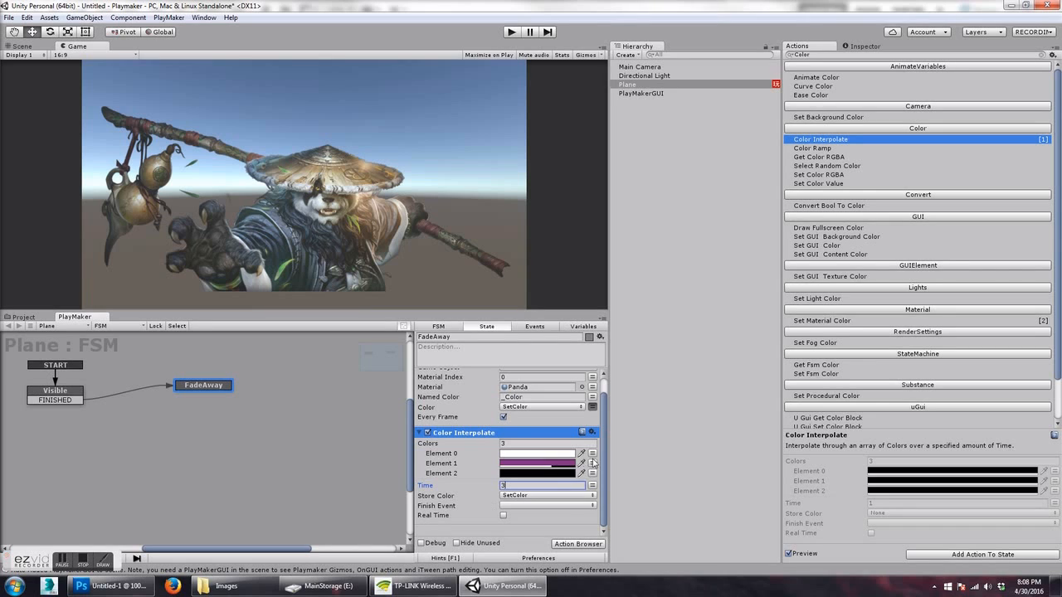
Step: Review the actions of both states, and play the scene briefly to test the fade
{"action": "scroll", "coordinate": [603, 467], "scroll_direction": "up", "scroll_amount": 2}
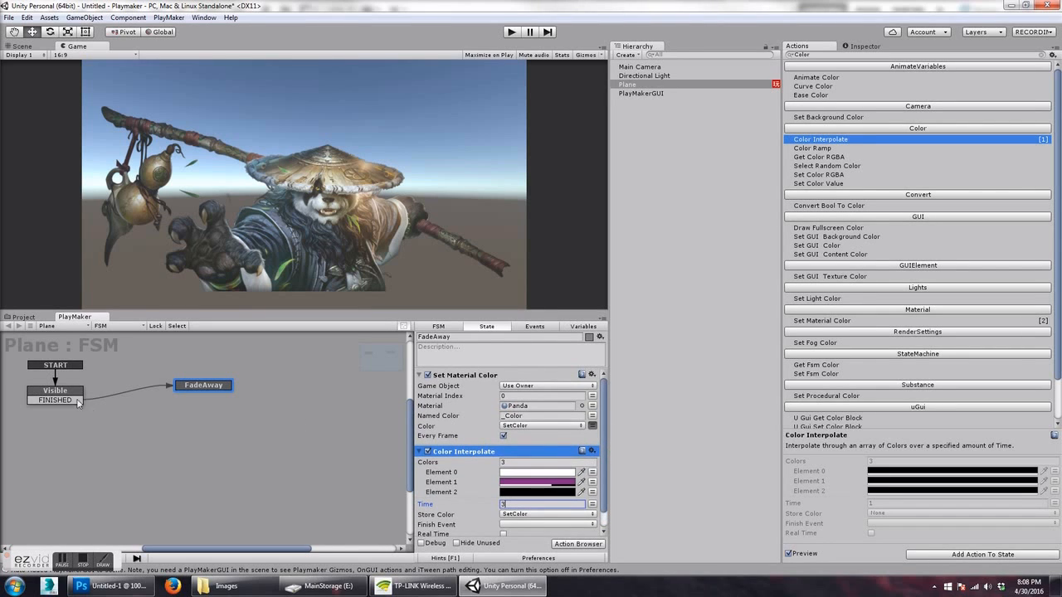
{"action": "left_click", "coordinate": [73, 397]}
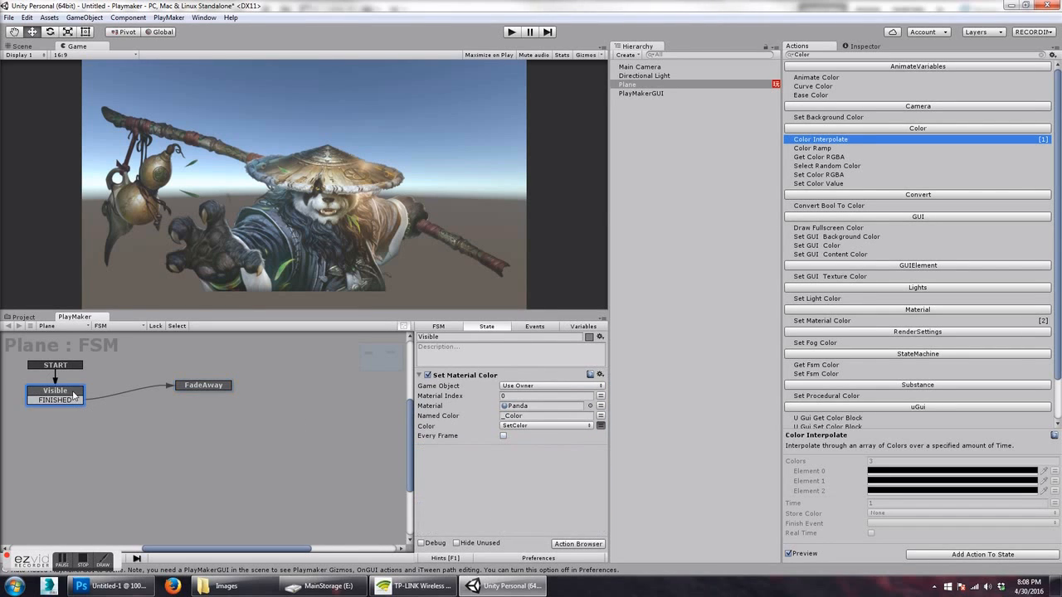
{"action": "left_click", "coordinate": [200, 386]}
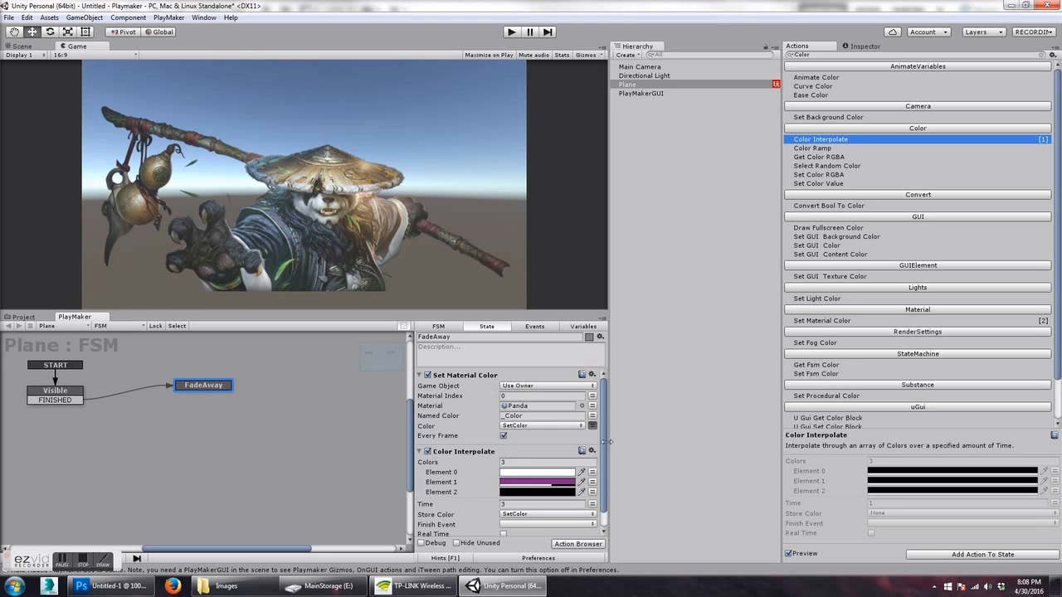
{"action": "left_click_drag", "start_coordinate": [604, 438], "coordinate": [602, 413]}
{"action": "left_click", "coordinate": [515, 33]}
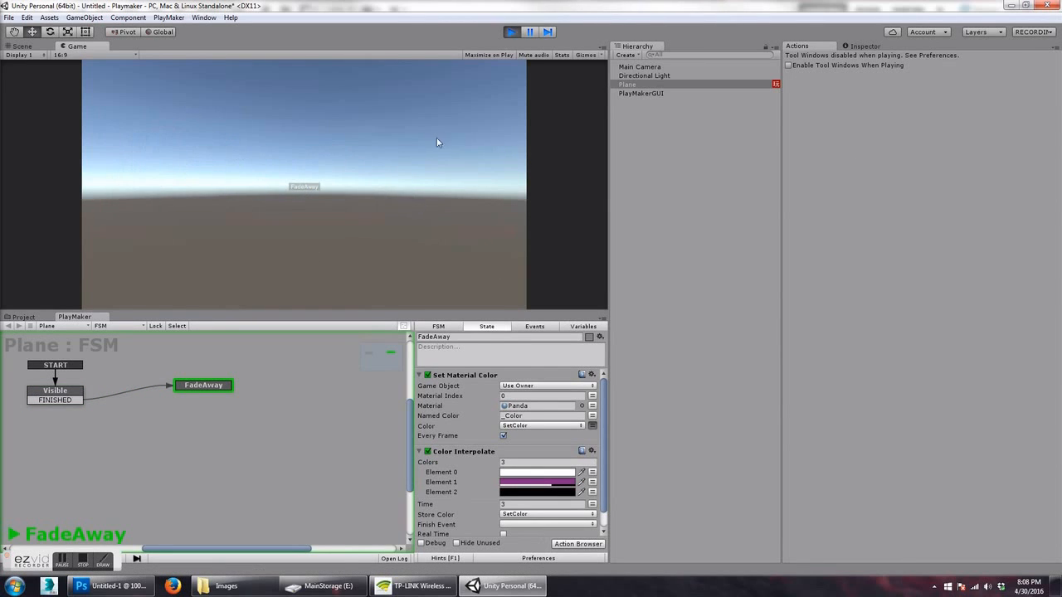
{"action": "left_click", "coordinate": [519, 32]}
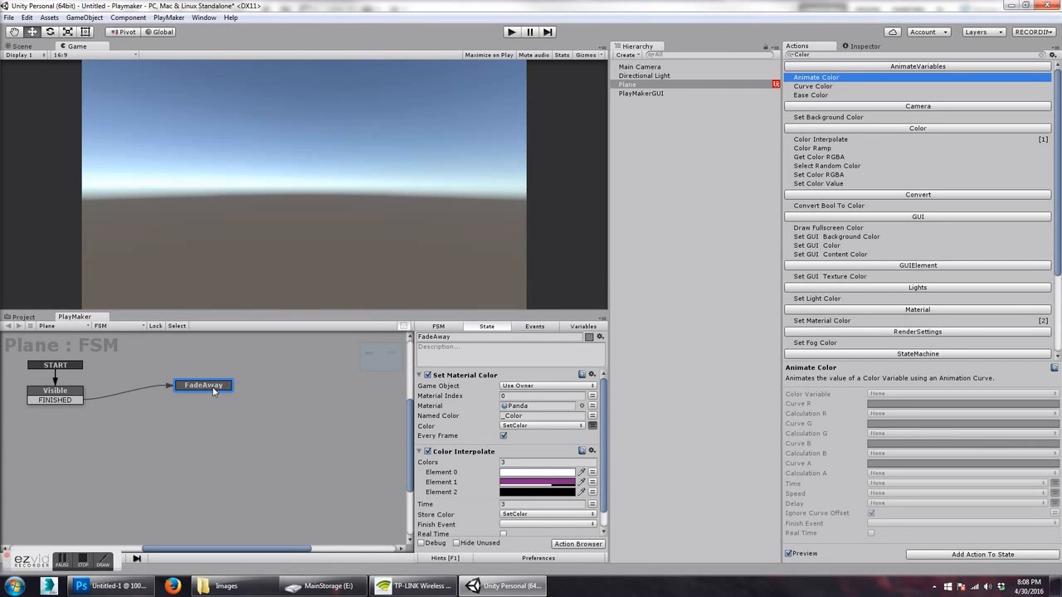
Step: Move FadeAway slightly closer to Visible and add a new state below it
{"action": "left_click_drag", "start_coordinate": [217, 388], "coordinate": [202, 385]}
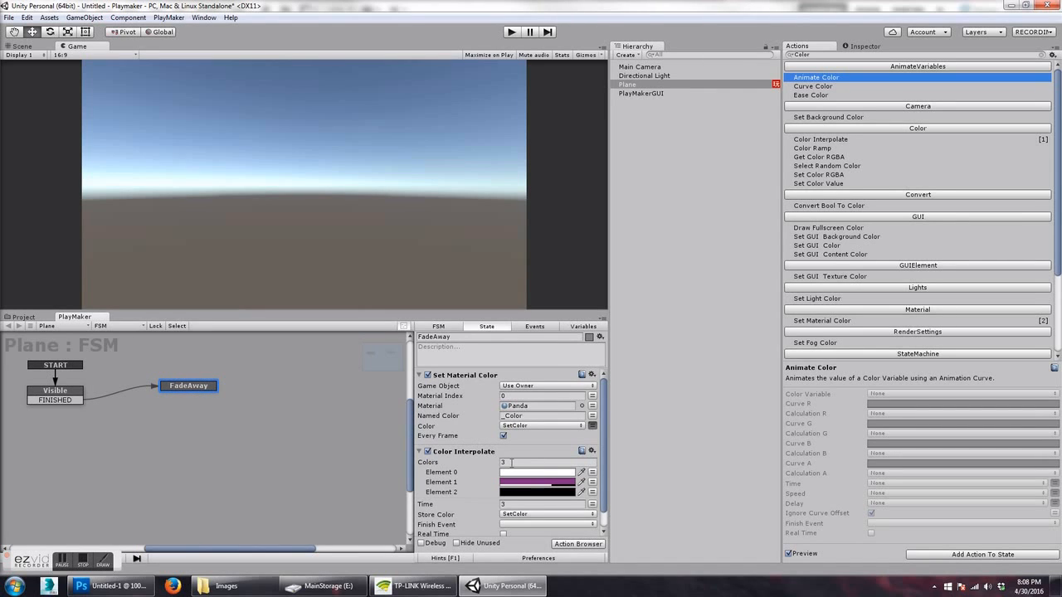
{"action": "right_click", "coordinate": [222, 407]}
{"action": "left_click", "coordinate": [270, 427]}
{"action": "left_click_drag", "start_coordinate": [182, 426], "coordinate": [210, 433]}
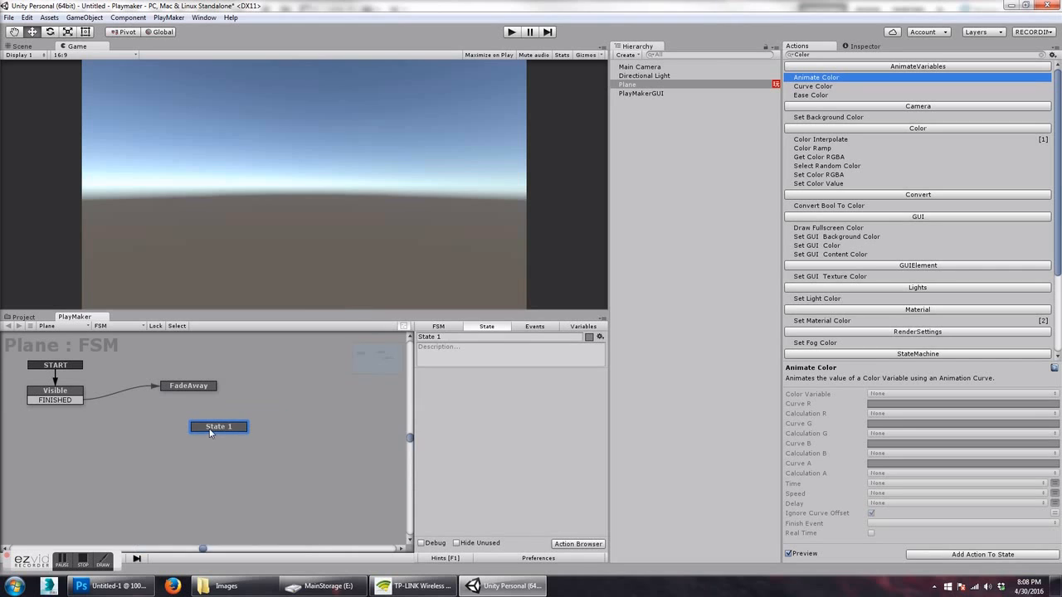
Step: Add a Wait action to State 1 with its time set to 3, and nudge the state slightly
{"action": "left_click", "coordinate": [864, 54]}
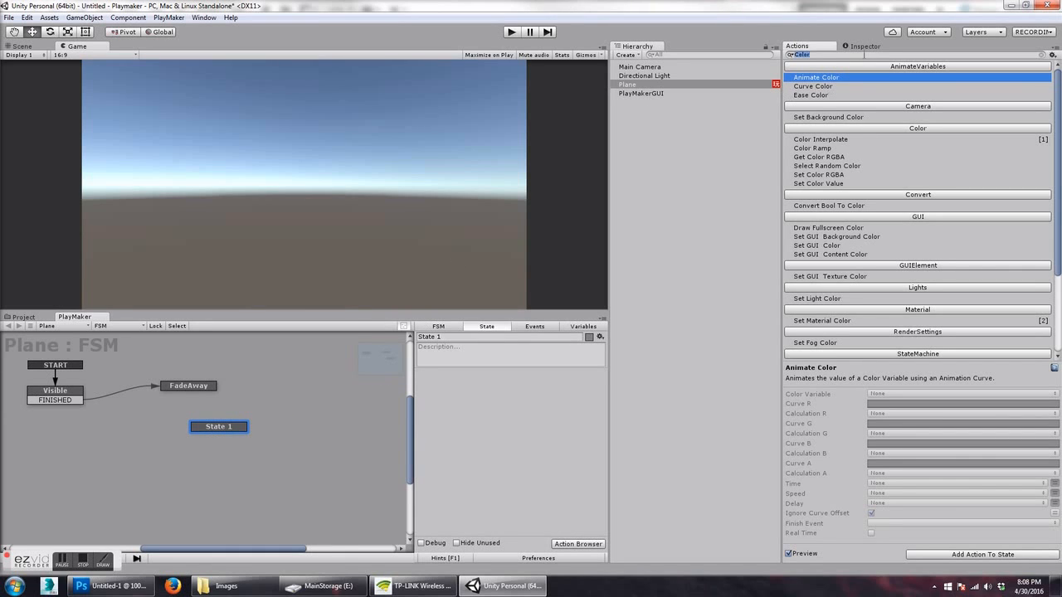
{"action": "type", "text": "Wait"}
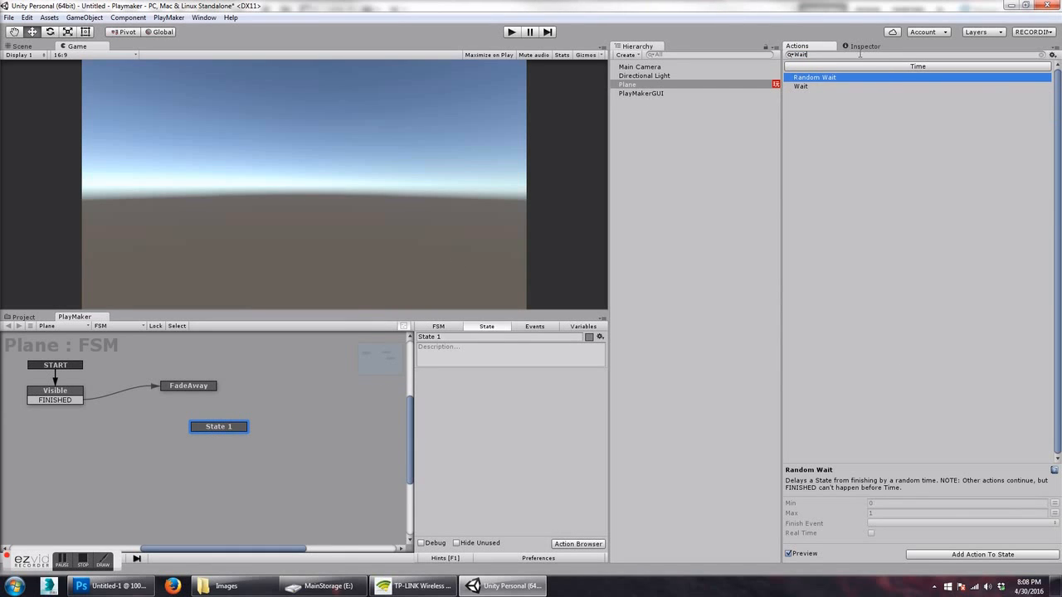
{"action": "double_click", "coordinate": [818, 86]}
{"action": "left_click", "coordinate": [513, 385]}
{"action": "type", "text": "3"}
{"action": "left_click", "coordinate": [227, 427]}
{"action": "left_click_drag", "start_coordinate": [226, 426], "coordinate": [230, 428]}
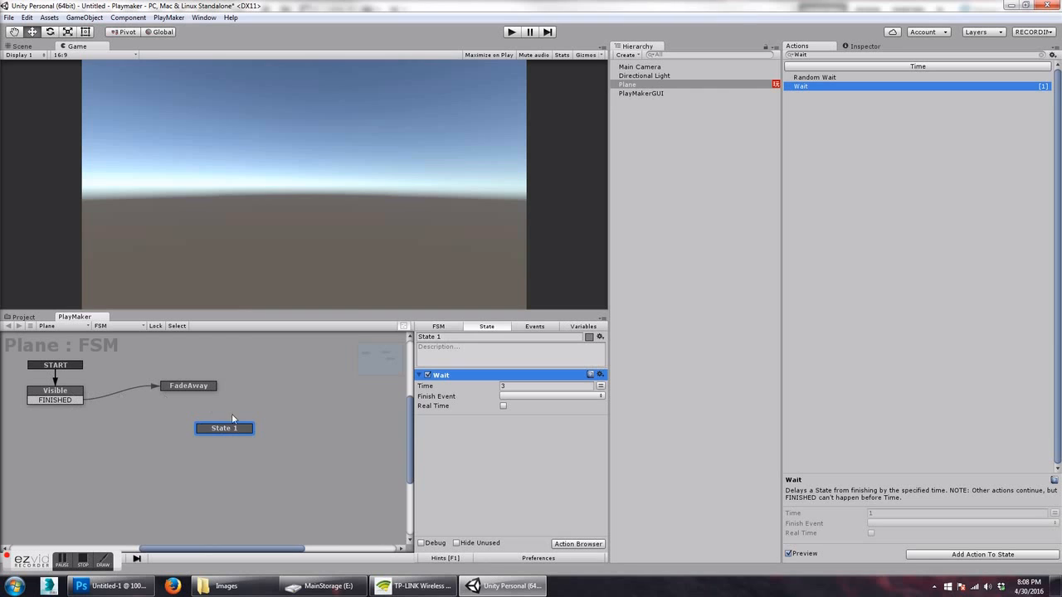
Step: Add a FINISHED transition to FadeAway and link it to State 1
{"action": "left_click", "coordinate": [196, 386]}
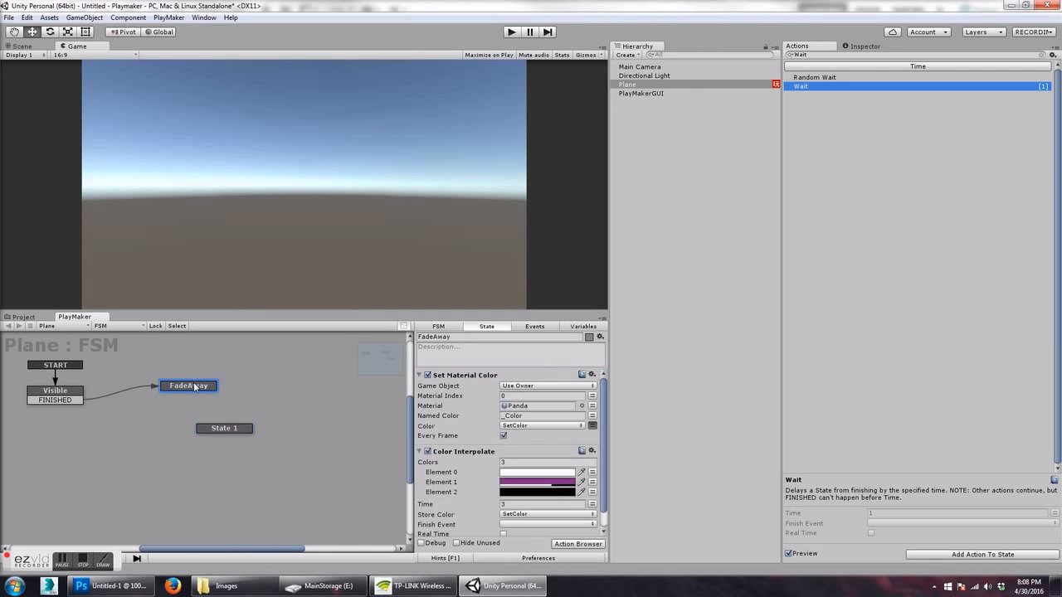
{"action": "right_click", "coordinate": [196, 386]}
{"action": "mouse_move", "coordinate": [234, 392]}
{"action": "left_click", "coordinate": [150, 392]}
{"action": "left_click_drag", "start_coordinate": [205, 396], "coordinate": [244, 430]}
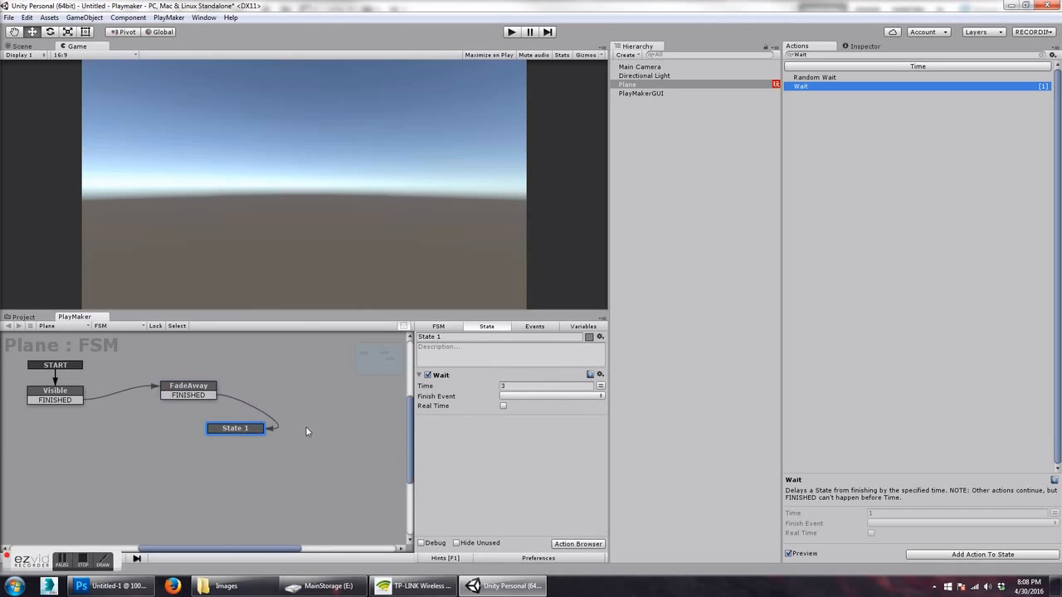
Step: Copy the Set Material Color action from Visible and paste it into State 1
{"action": "left_click", "coordinate": [70, 395]}
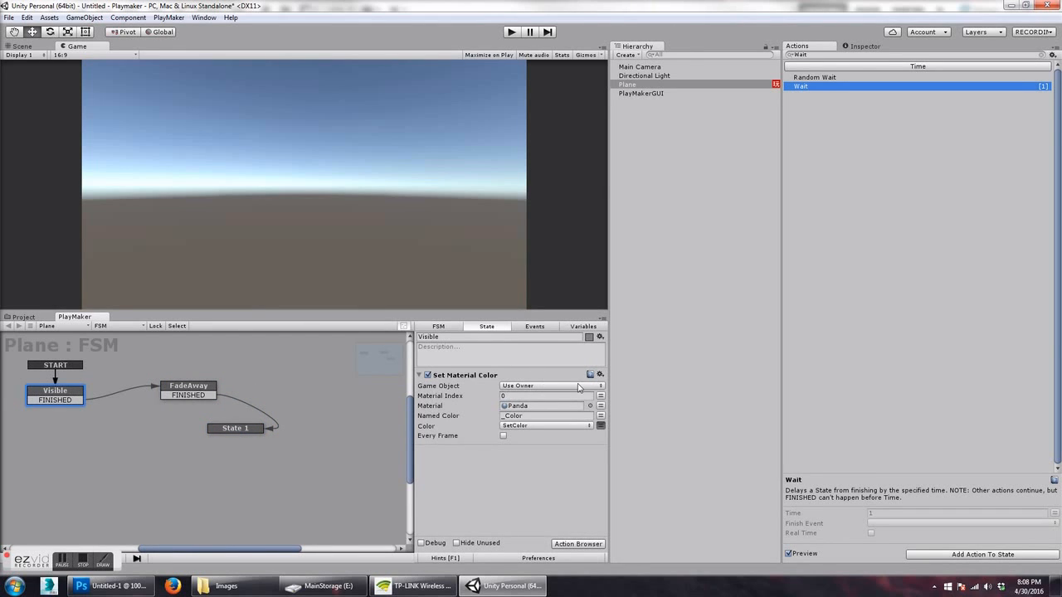
{"action": "left_click", "coordinate": [600, 375]}
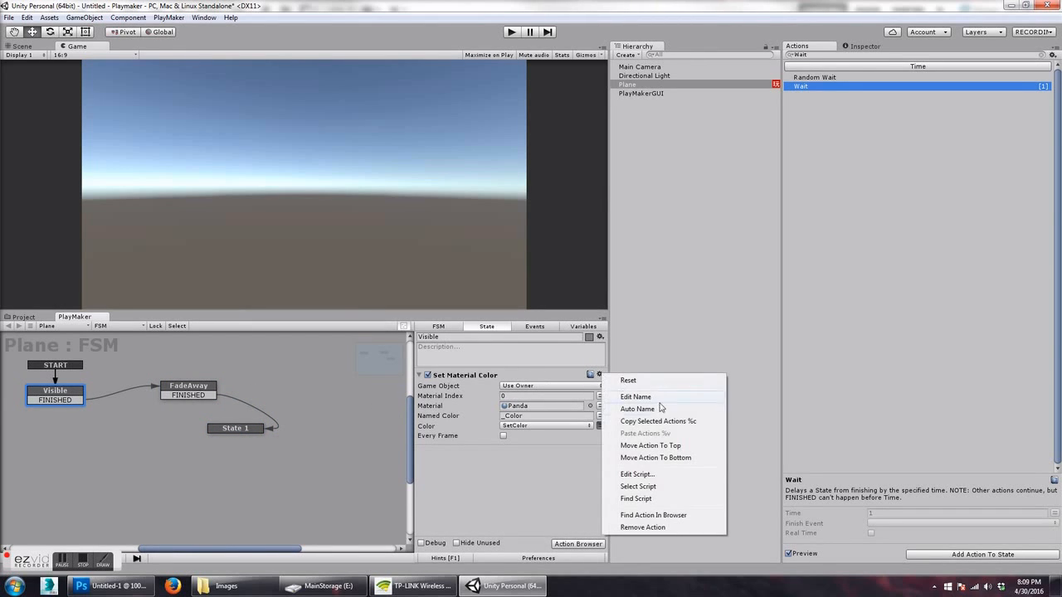
{"action": "left_click", "coordinate": [656, 422]}
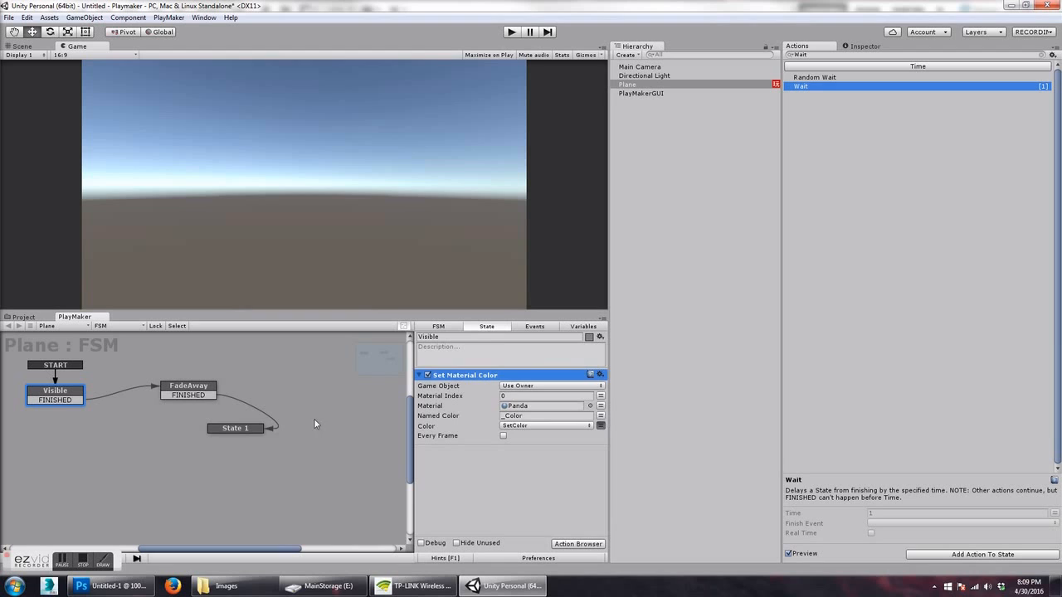
{"action": "left_click", "coordinate": [257, 433]}
{"action": "right_click", "coordinate": [529, 449]}
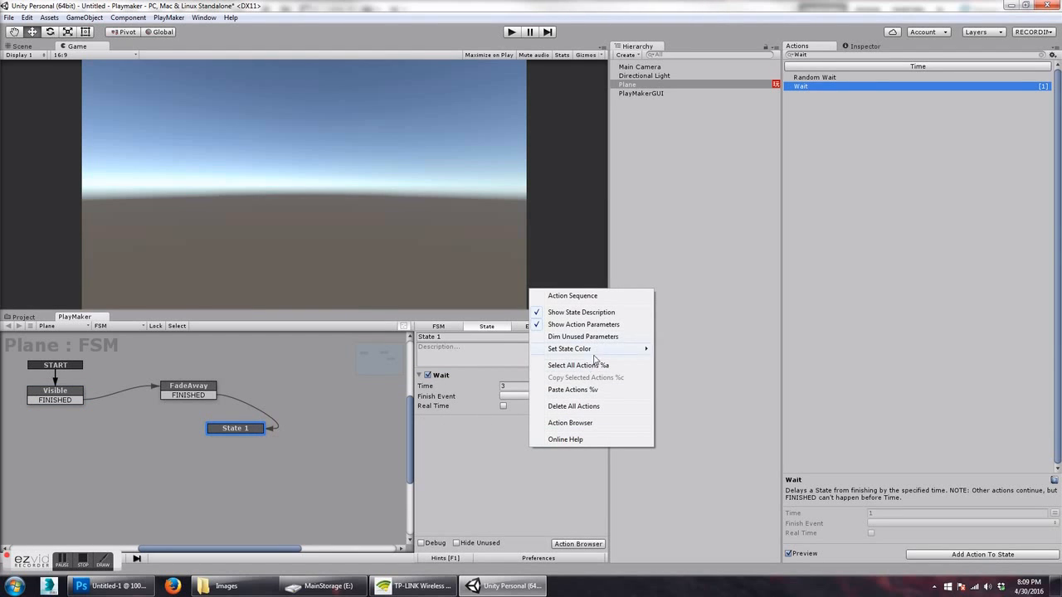
{"action": "left_click", "coordinate": [577, 390]}
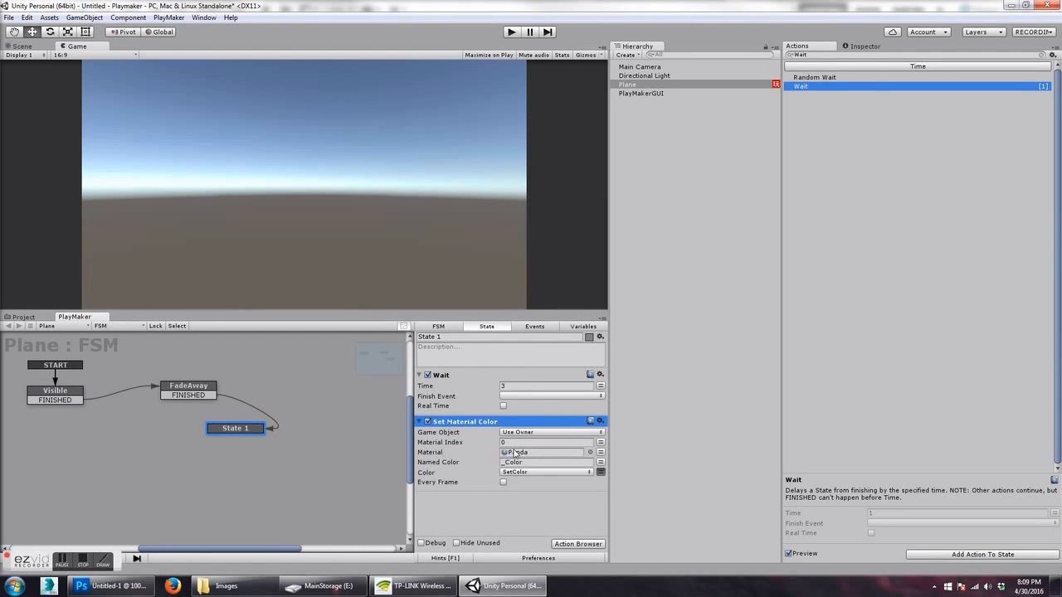
Step: Add a FINISHED transition to State 1 and move the state a little farther from FadeAway
{"action": "left_click_drag", "start_coordinate": [239, 428], "coordinate": [236, 430]}
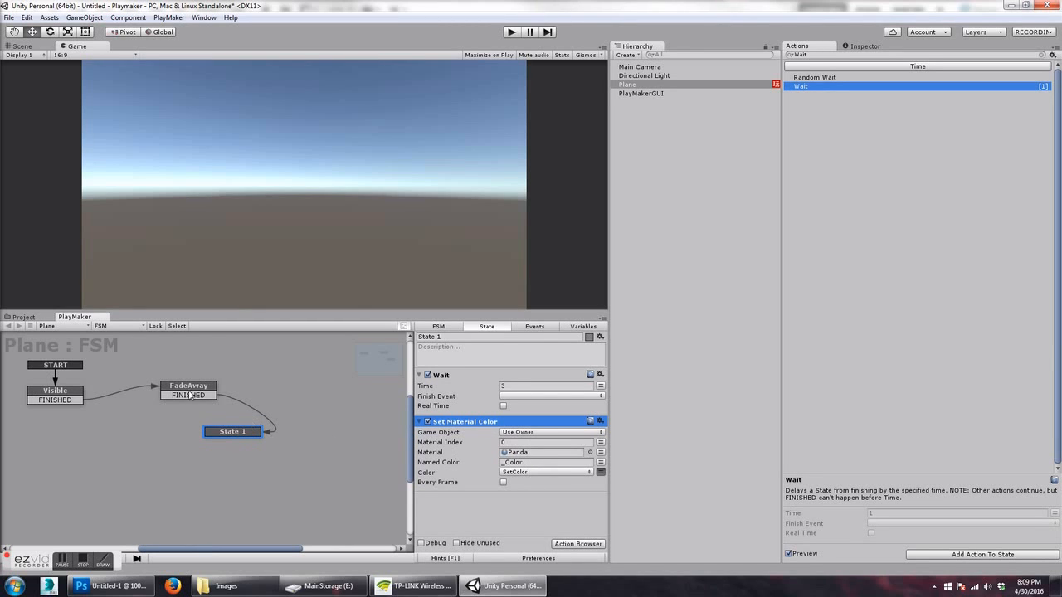
{"action": "mouse_move", "coordinate": [234, 433]}
{"action": "left_mouse_down"}
{"action": "mouse_move", "coordinate": [243, 431]}
{"action": "mouse_move", "coordinate": [234, 435]}
{"action": "left_mouse_up"}
{"action": "right_click", "coordinate": [233, 434]}
{"action": "mouse_move", "coordinate": [248, 443]}
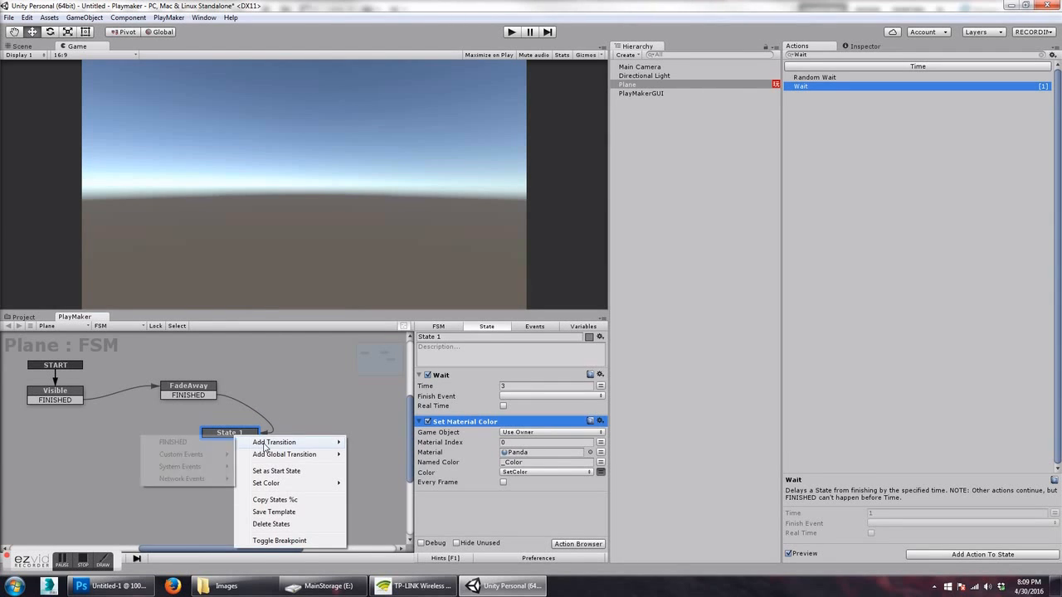
{"action": "left_click", "coordinate": [205, 442]}
{"action": "left_click_drag", "start_coordinate": [228, 434], "coordinate": [277, 445]}
Step: Add a new state below Visible and name it Reappear
{"action": "right_click", "coordinate": [143, 456]}
{"action": "left_click", "coordinate": [176, 459]}
{"action": "left_click_drag", "start_coordinate": [176, 459], "coordinate": [135, 455]}
{"action": "left_click", "coordinate": [461, 338]}
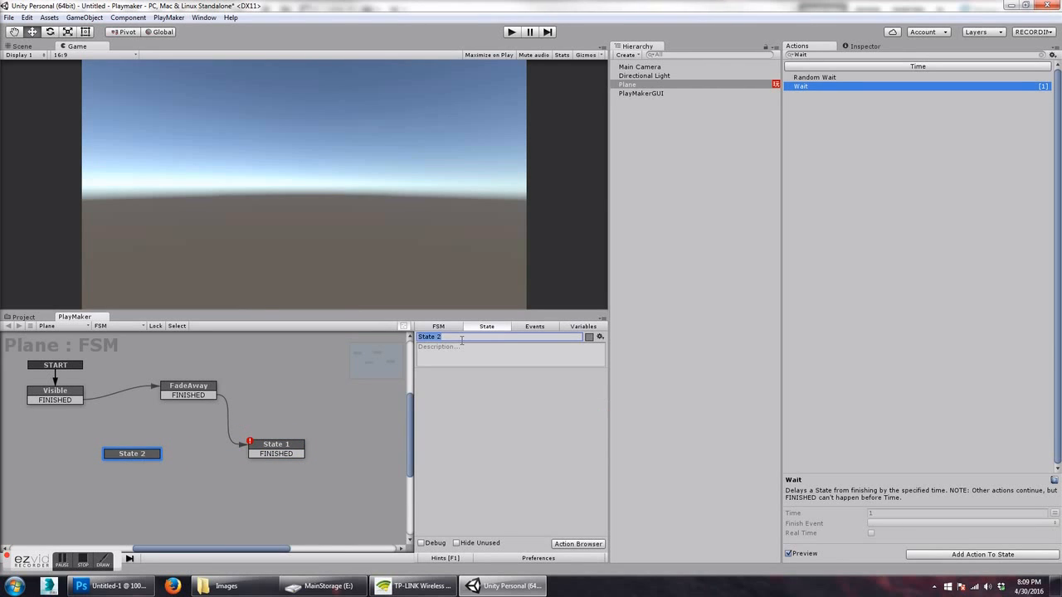
{"action": "type", "text": "Reappear"}
{"action": "left_click_drag", "start_coordinate": [153, 454], "coordinate": [154, 449]}
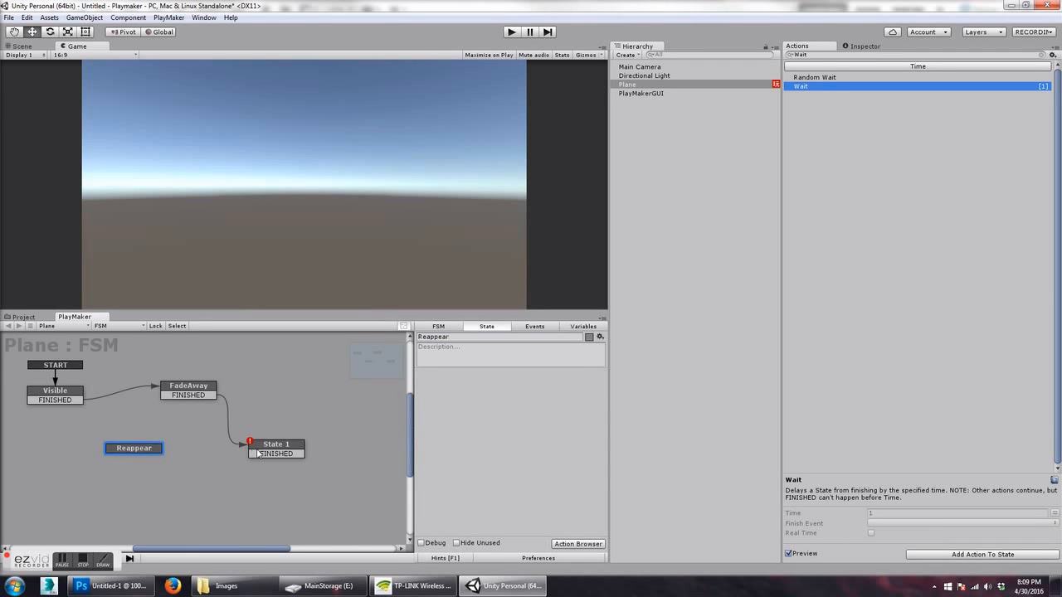
Step: Link State 1's FINISHED transition to Reappear, and give Reappear a FINISHED transition leading back to Visible
{"action": "left_click_drag", "start_coordinate": [259, 454], "coordinate": [150, 457]}
{"action": "right_click", "coordinate": [135, 449]}
{"action": "mouse_move", "coordinate": [161, 460]}
{"action": "left_click", "coordinate": [75, 458]}
{"action": "left_click_drag", "start_coordinate": [135, 457], "coordinate": [56, 394]}
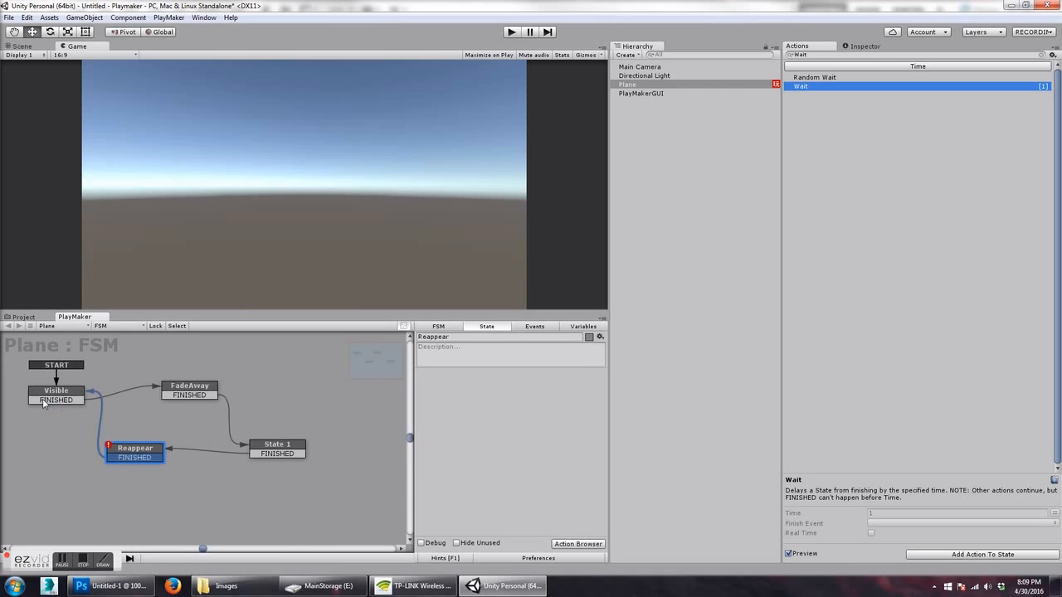
{"action": "left_click_drag", "start_coordinate": [130, 449], "coordinate": [123, 451]}
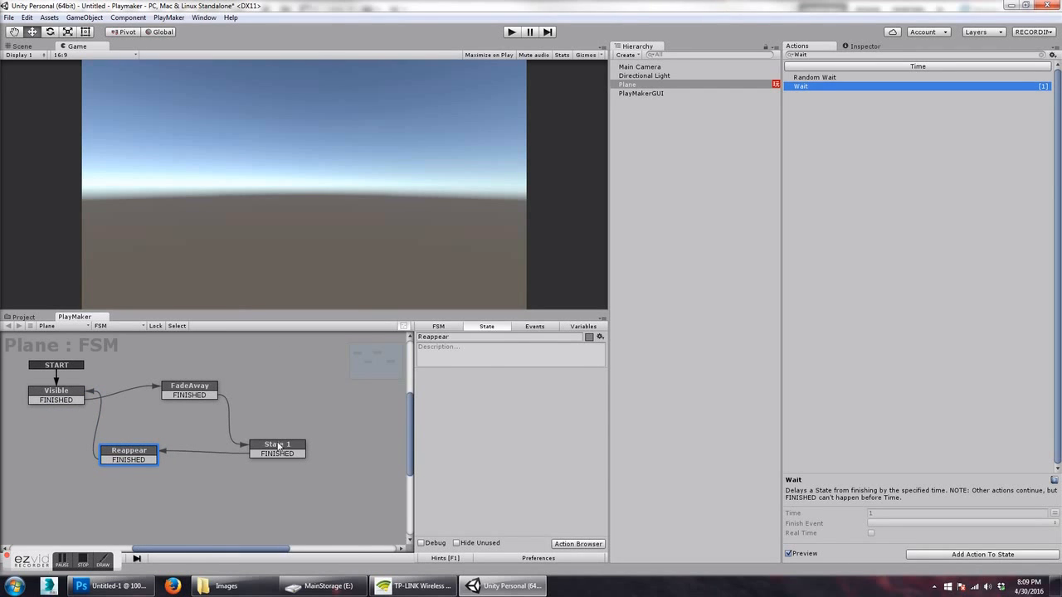
Step: Copy the Set Material Color action from State 1 and paste it into Reappear
{"action": "left_click", "coordinate": [278, 447]}
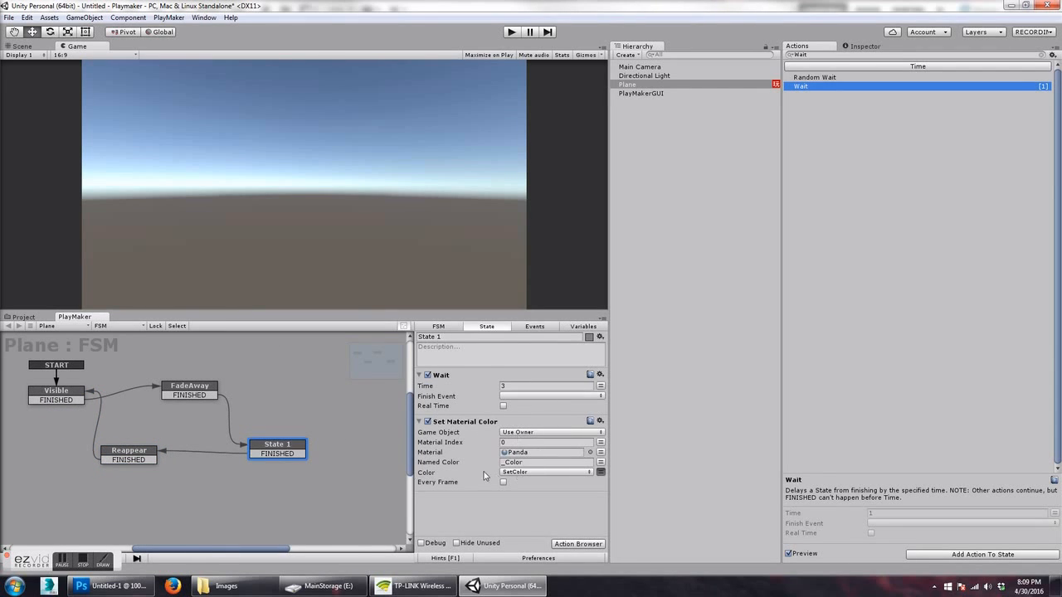
{"action": "left_click", "coordinate": [143, 455]}
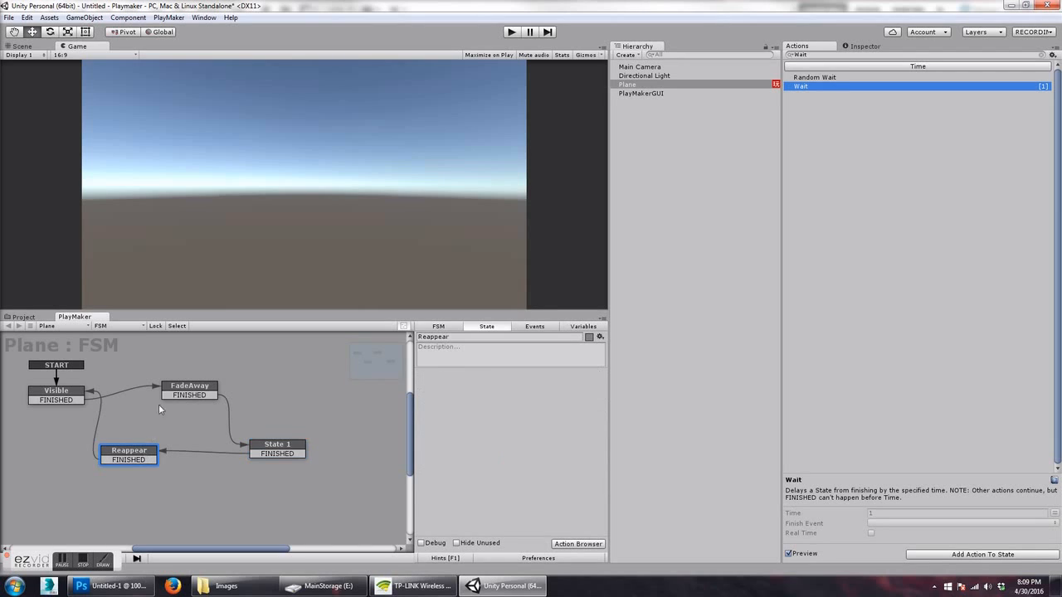
{"action": "right_click", "coordinate": [421, 429]}
{"action": "left_click", "coordinate": [500, 340]}
{"action": "left_click", "coordinate": [272, 447]}
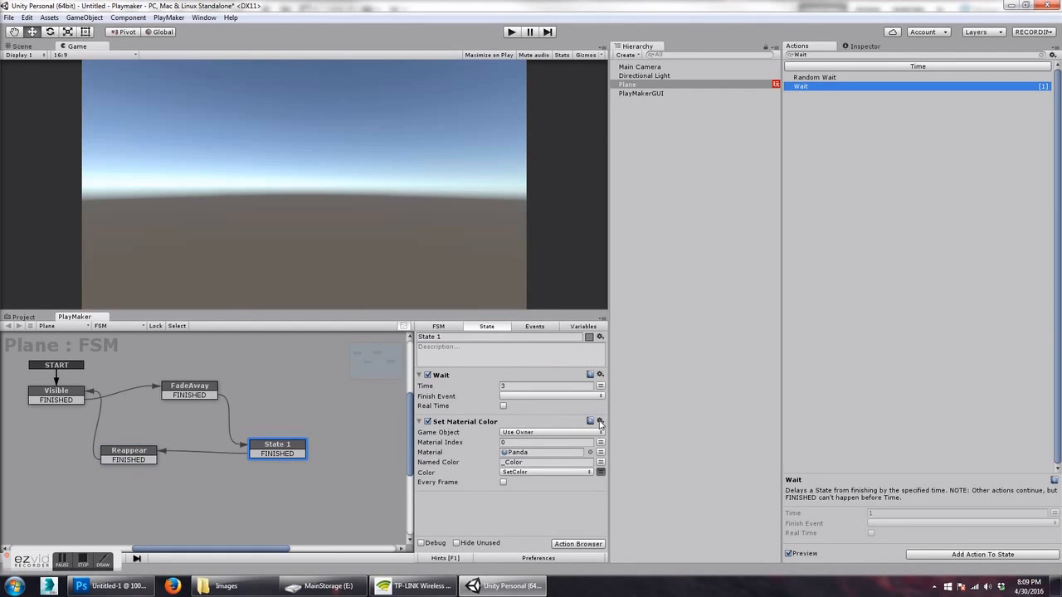
{"action": "left_click", "coordinate": [597, 422]}
{"action": "left_click", "coordinate": [644, 331]}
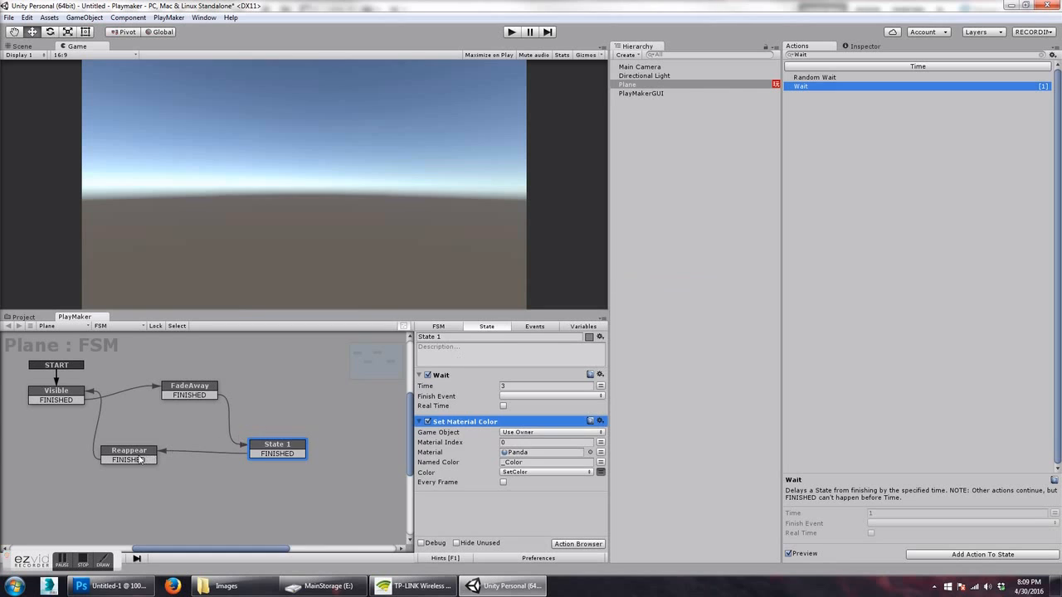
{"action": "left_click", "coordinate": [141, 457]}
{"action": "right_click", "coordinate": [534, 437]}
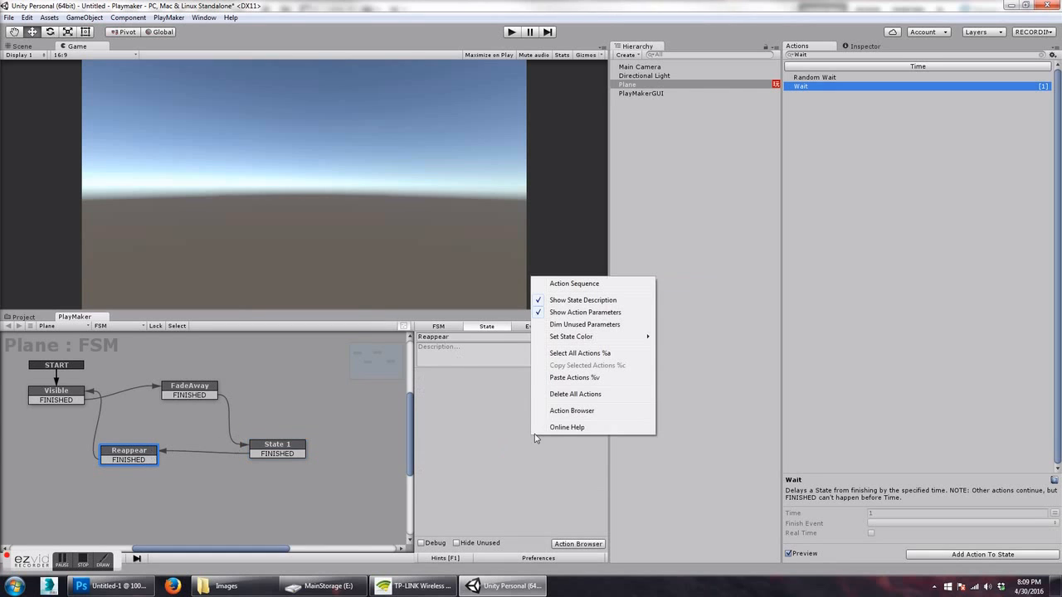
{"action": "left_click", "coordinate": [573, 377]}
Step: Set the Finish Event of FadeAway's Color Interpolate action to FINISHED, and nudge the state slightly
{"action": "left_click", "coordinate": [266, 449]}
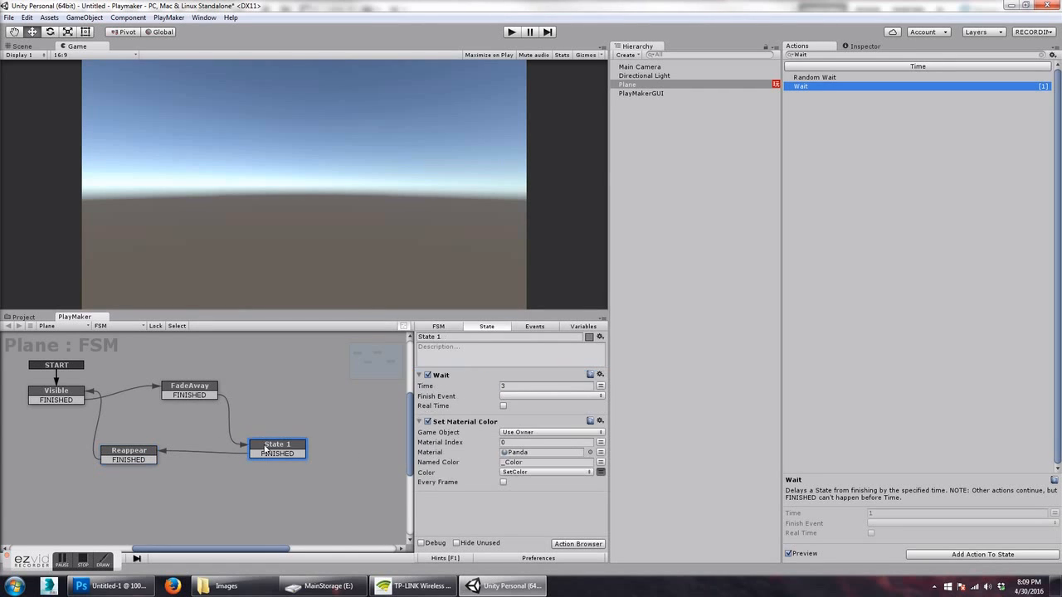
{"action": "left_click", "coordinate": [203, 395]}
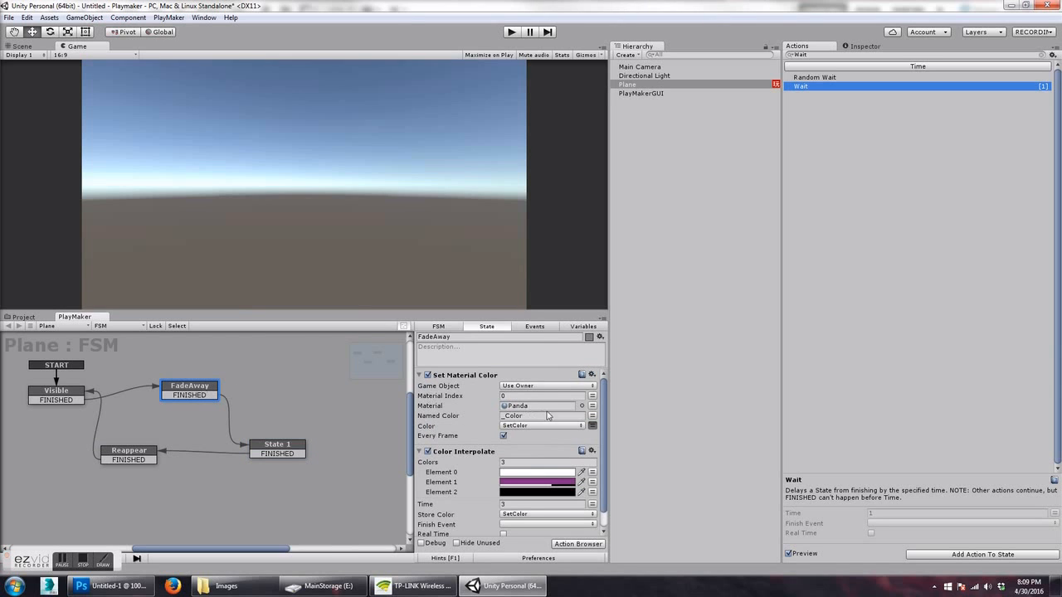
{"action": "scroll", "coordinate": [600, 421], "scroll_direction": "down", "scroll_amount": 1}
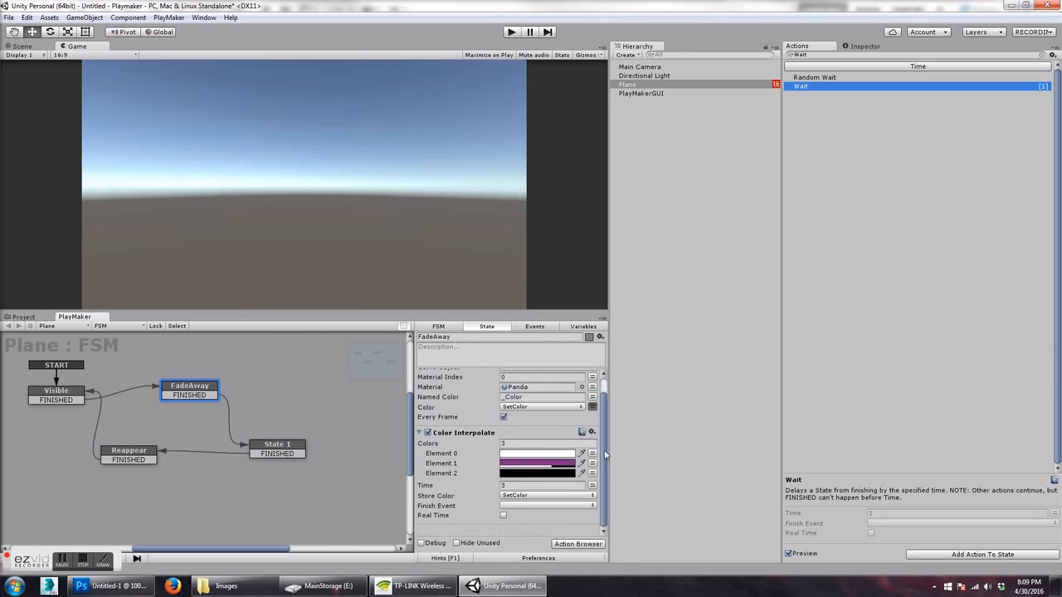
{"action": "left_click", "coordinate": [531, 506]}
{"action": "left_click", "coordinate": [547, 446]}
{"action": "left_click_drag", "start_coordinate": [200, 390], "coordinate": [195, 385]}
Step: Move State 1 slightly closer to FadeAway and set its Wait action's Finish Event to FINISHED
{"action": "left_click_drag", "start_coordinate": [277, 449], "coordinate": [267, 438]}
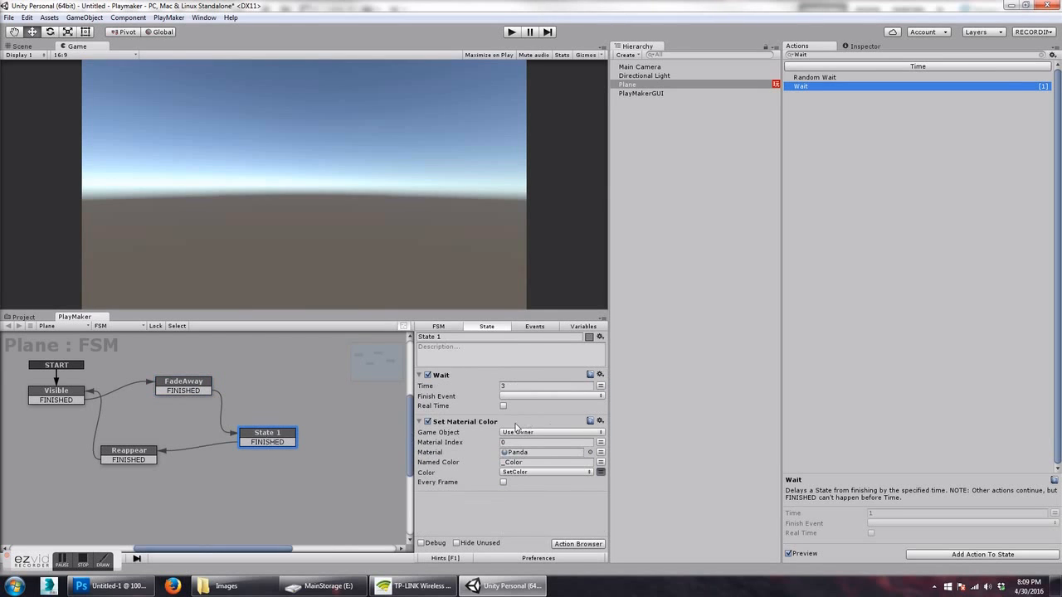
{"action": "left_click", "coordinate": [531, 396]}
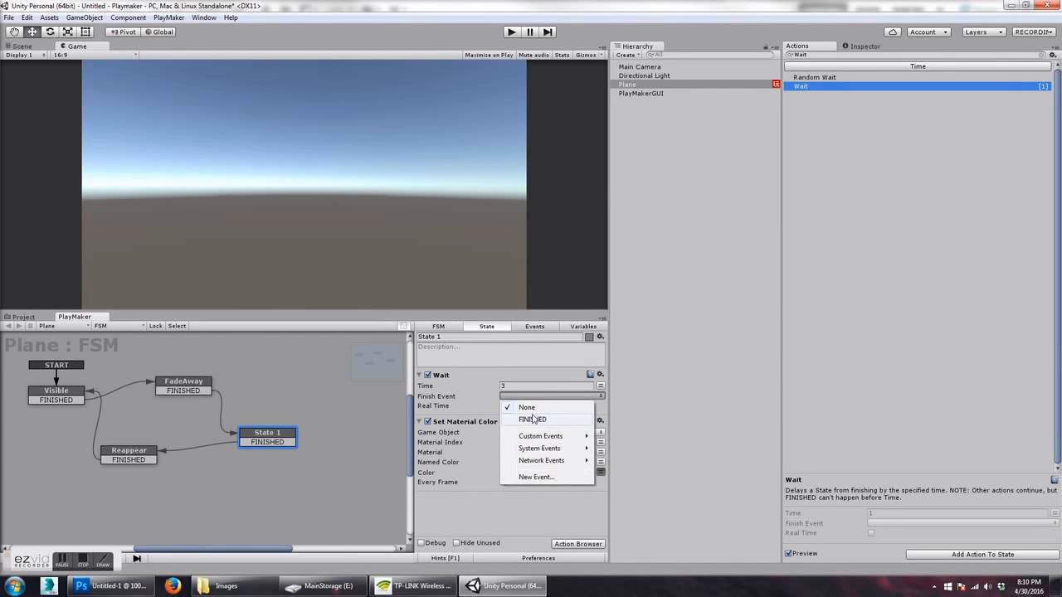
{"action": "left_click", "coordinate": [532, 419]}
{"action": "left_click_drag", "start_coordinate": [281, 434], "coordinate": [278, 436]}
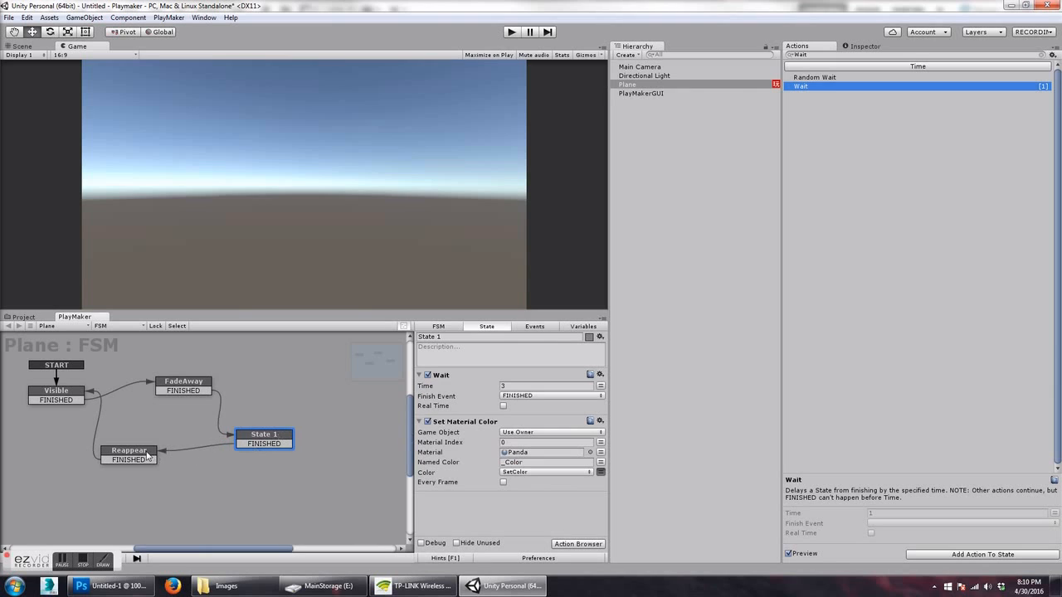
Step: Add a Color Interpolate action to the Reappear state
{"action": "left_click", "coordinate": [146, 456]}
{"action": "left_click", "coordinate": [253, 433]}
{"action": "left_click", "coordinate": [138, 455]}
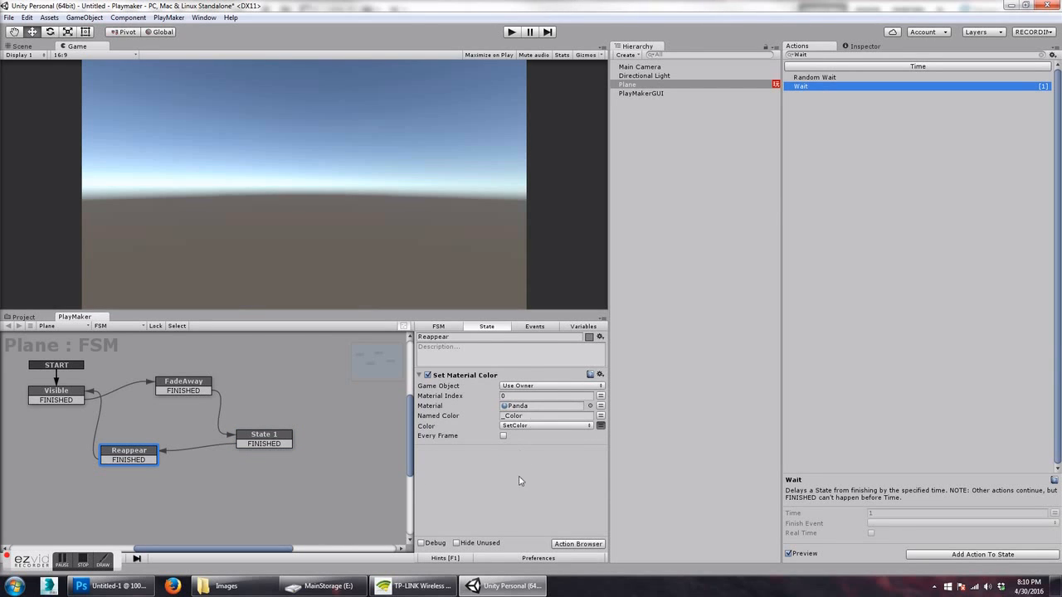
{"action": "left_click", "coordinate": [577, 544]}
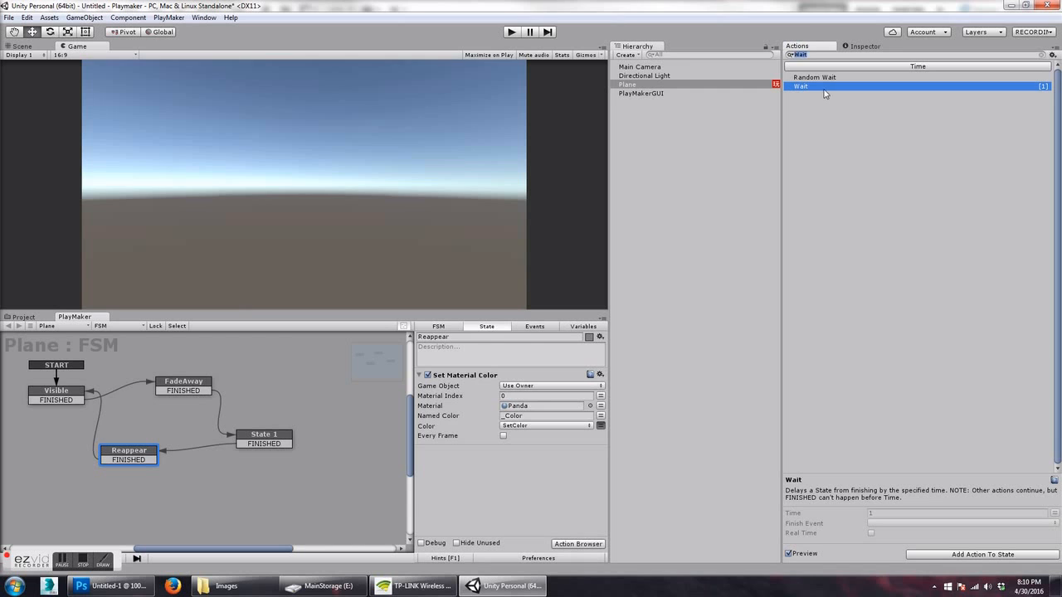
{"action": "type", "text": "Color"}
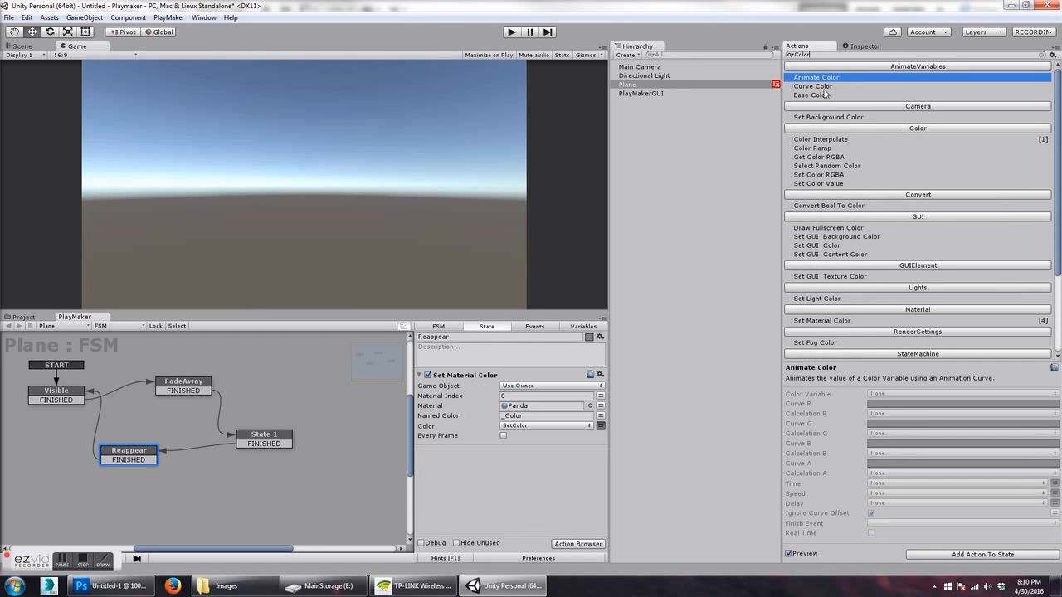
{"action": "double_click", "coordinate": [834, 139]}
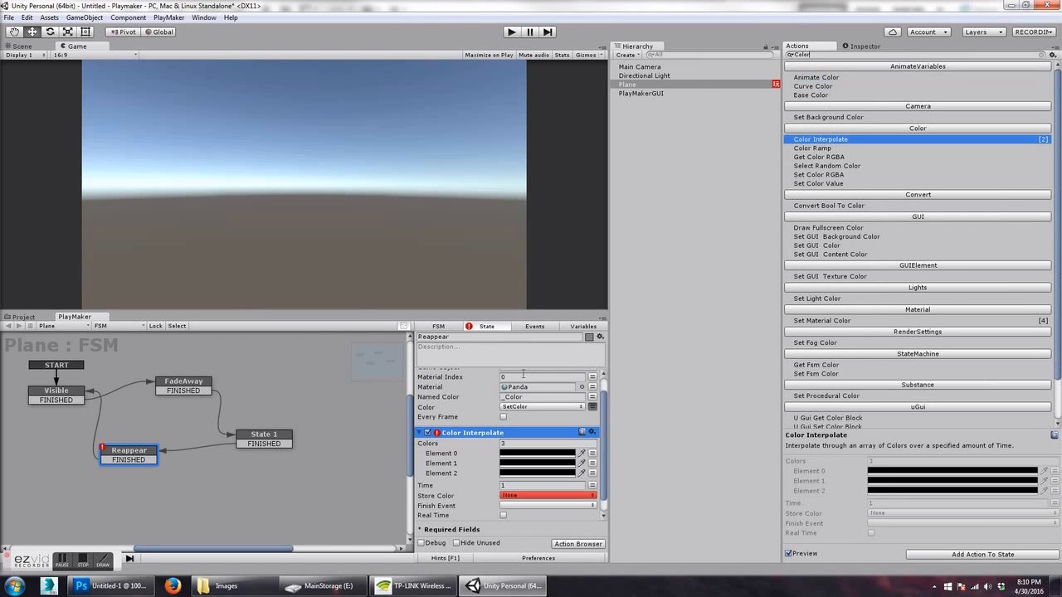
Step: Make Element 0 of Reappear's Color Interpolate action fully transparent black by setting its alpha to 0
{"action": "left_click", "coordinate": [518, 454]}
{"action": "mouse_move", "coordinate": [522, 252]}
{"action": "left_mouse_down"}
{"action": "mouse_move", "coordinate": [488, 261]}
{"action": "mouse_move", "coordinate": [474, 212]}
{"action": "mouse_move", "coordinate": [435, 287]}
{"action": "left_mouse_up"}
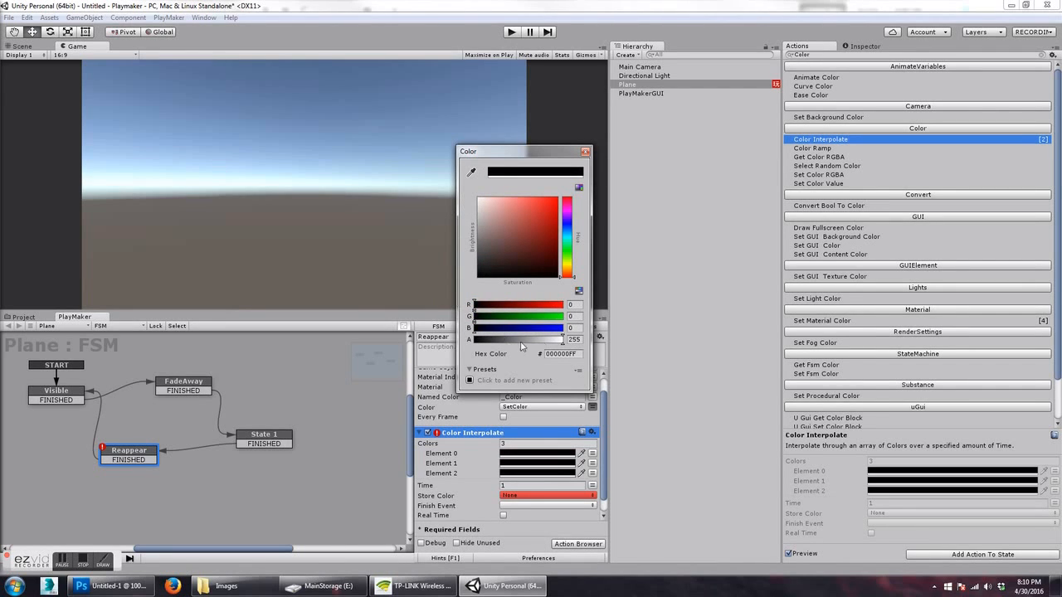
{"action": "left_click_drag", "start_coordinate": [562, 340], "coordinate": [456, 342]}
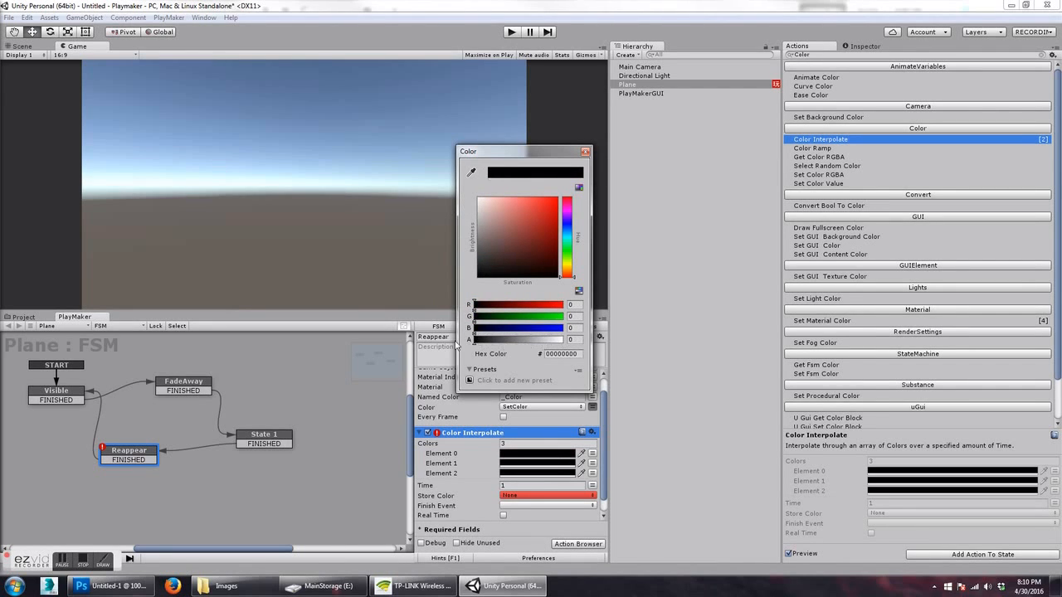
{"action": "left_click", "coordinate": [585, 151]}
Step: Set Element 1 of Reappear's Color Interpolate action to a semi-transparent green, RGB 69, 212, 33 with alpha 82
{"action": "left_click", "coordinate": [531, 465]}
{"action": "left_click", "coordinate": [567, 254]}
{"action": "left_click", "coordinate": [544, 213]}
{"action": "left_click", "coordinate": [503, 342]}
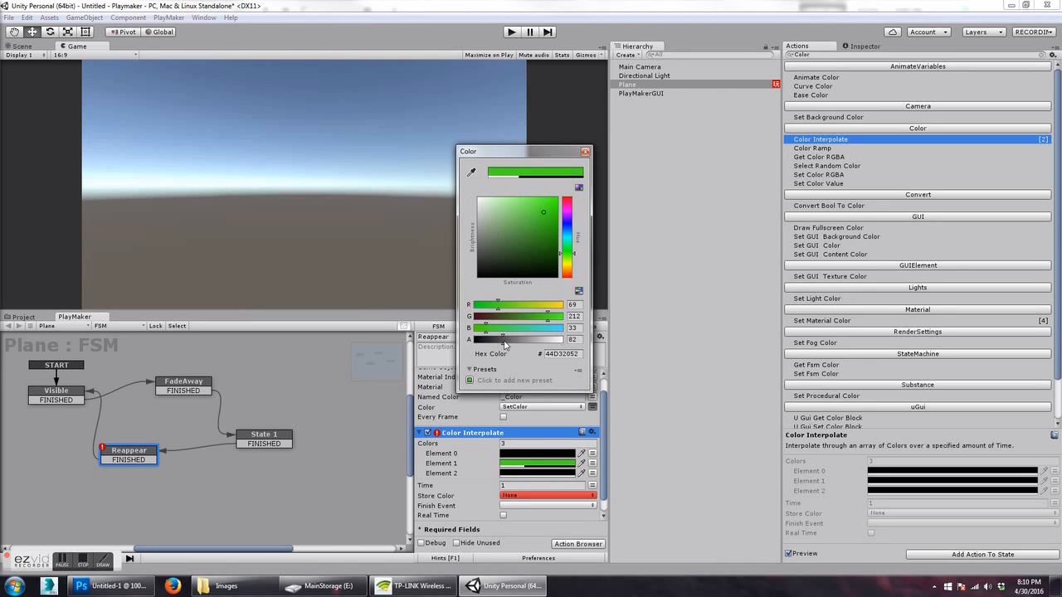
Step: Set Element 2 of Reappear's Color Interpolate action to fully opaque white, hex FFFFFFFF
{"action": "left_click", "coordinate": [538, 473]}
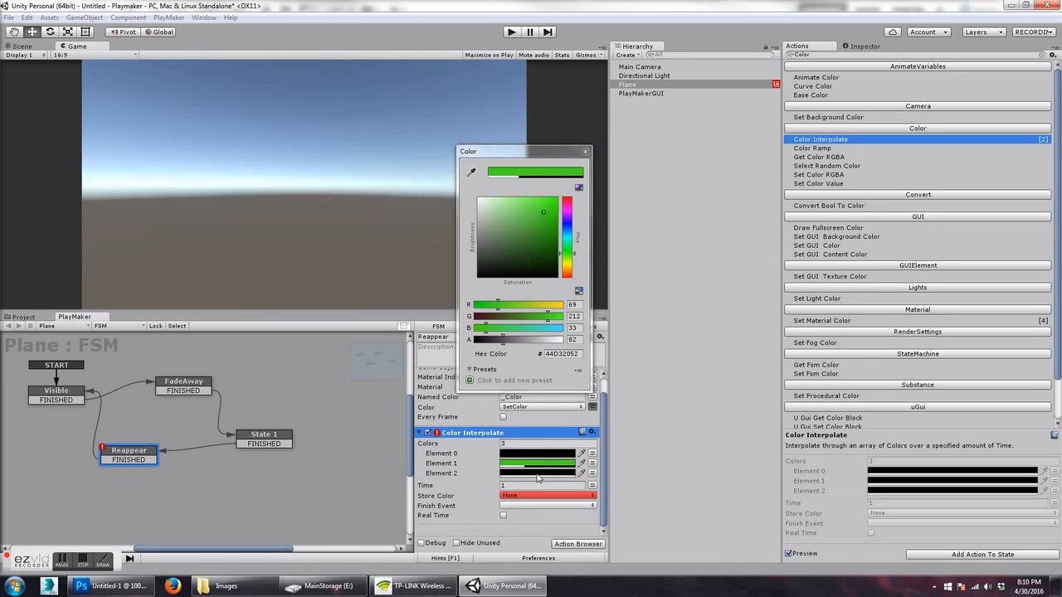
{"action": "left_click", "coordinate": [479, 200]}
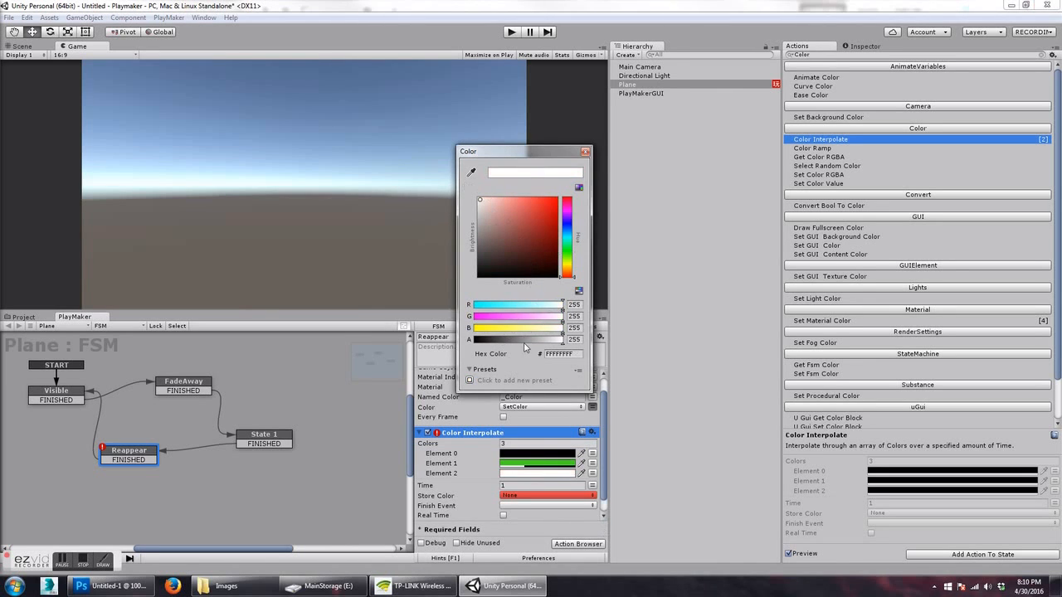
{"action": "left_click", "coordinate": [585, 152]}
Step: Set Reappear's Color Interpolate action to a Time of 3, Store Color SetColor and Finish Event FINISHED
{"action": "left_click", "coordinate": [512, 486]}
{"action": "type", "text": "3"}
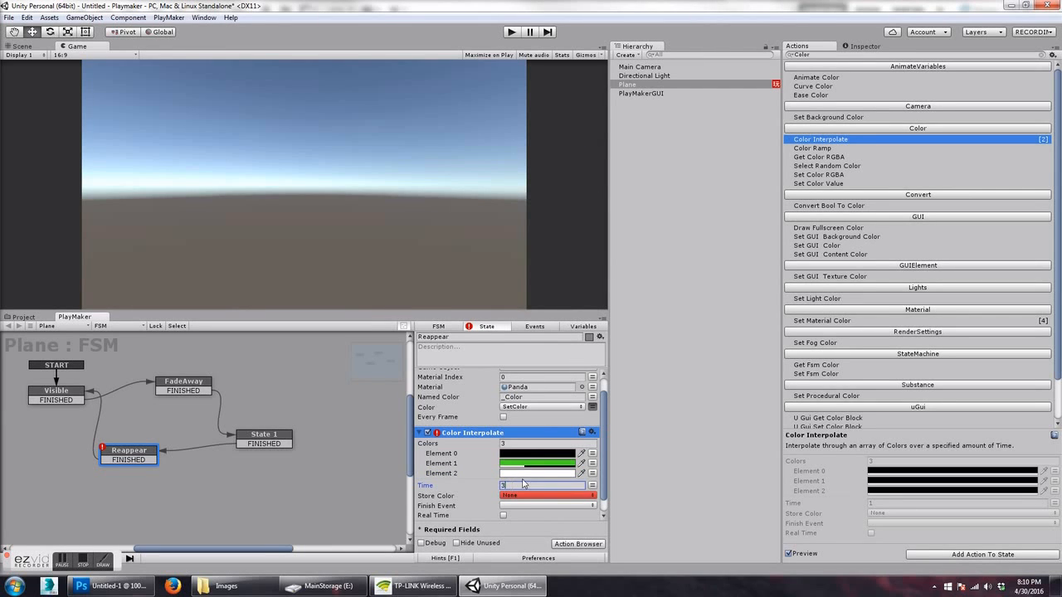
{"action": "left_click", "coordinate": [569, 498]}
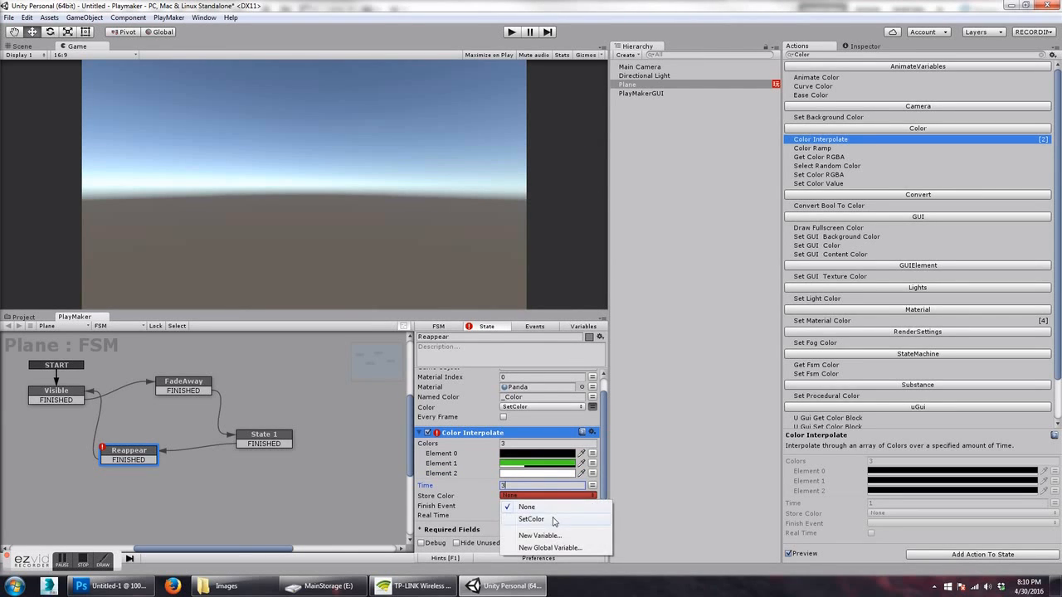
{"action": "left_click", "coordinate": [551, 520]}
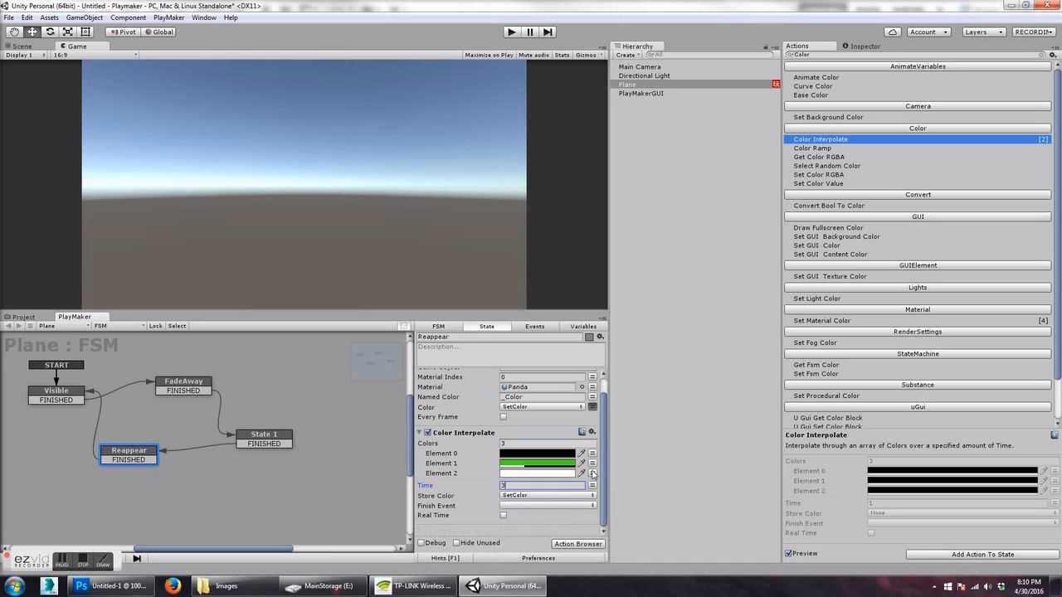
{"action": "left_click", "coordinate": [556, 509]}
{"action": "left_click", "coordinate": [557, 444]}
{"action": "scroll", "coordinate": [593, 448], "scroll_direction": "up", "scroll_amount": 1}
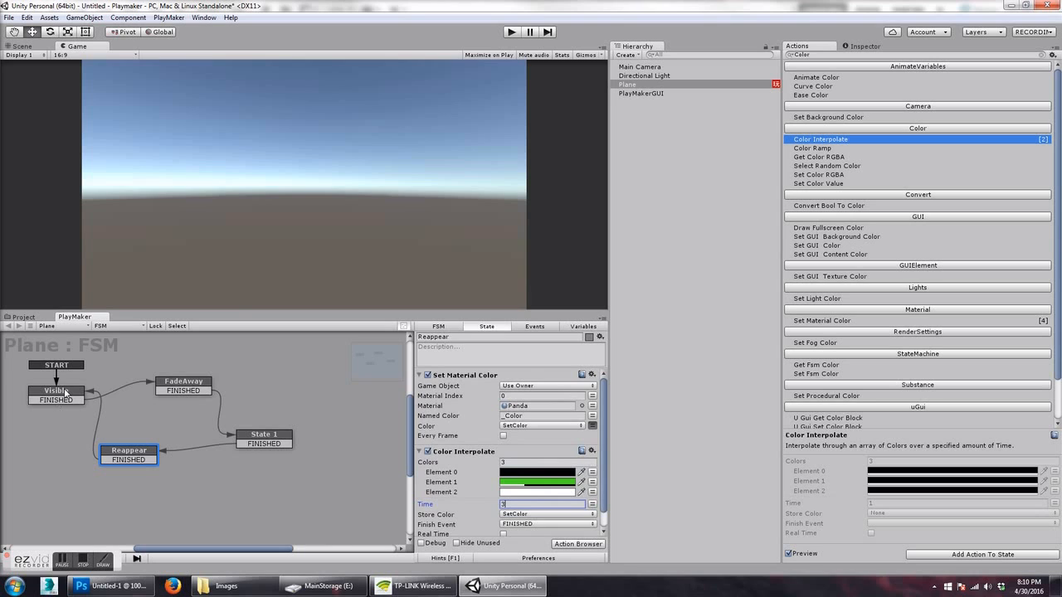
Step: Nudge the State 1 and Reappear states slightly left and down in the FSM graph
{"action": "left_click", "coordinate": [264, 441]}
{"action": "left_click_drag", "start_coordinate": [264, 441], "coordinate": [260, 443]}
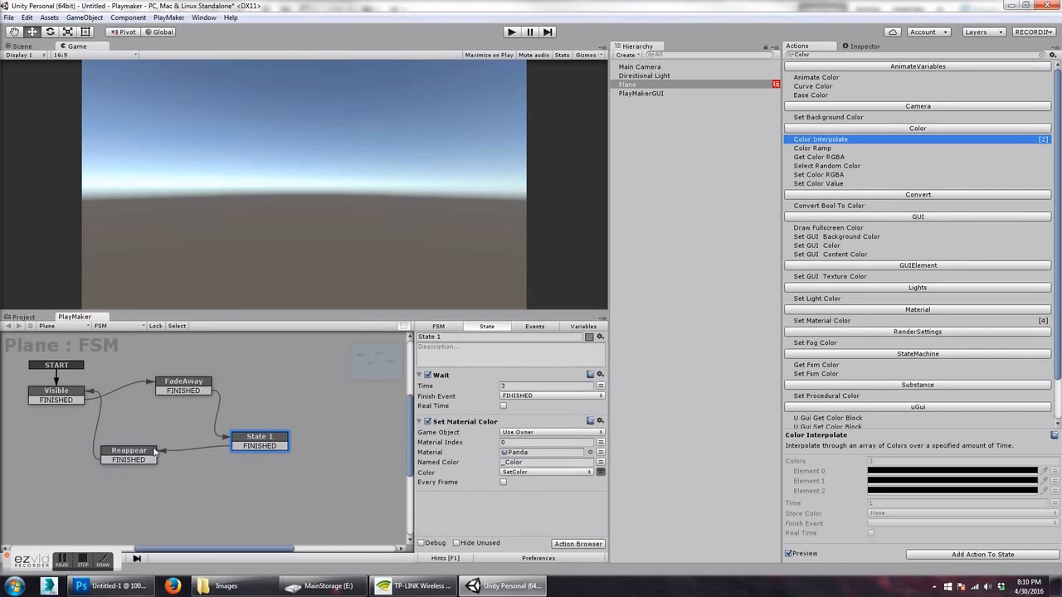
{"action": "left_click_drag", "start_coordinate": [128, 455], "coordinate": [116, 458]}
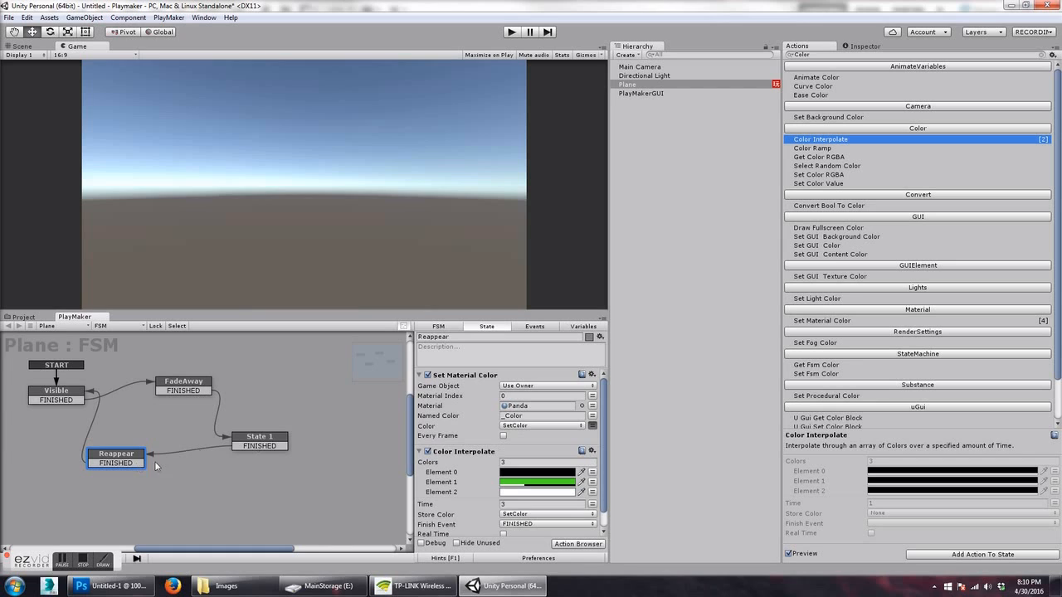
Step: Enable Every Frame on the Set Material Color action in the Reappear state
{"action": "scroll", "coordinate": [603, 439], "scroll_direction": "down", "scroll_amount": 1}
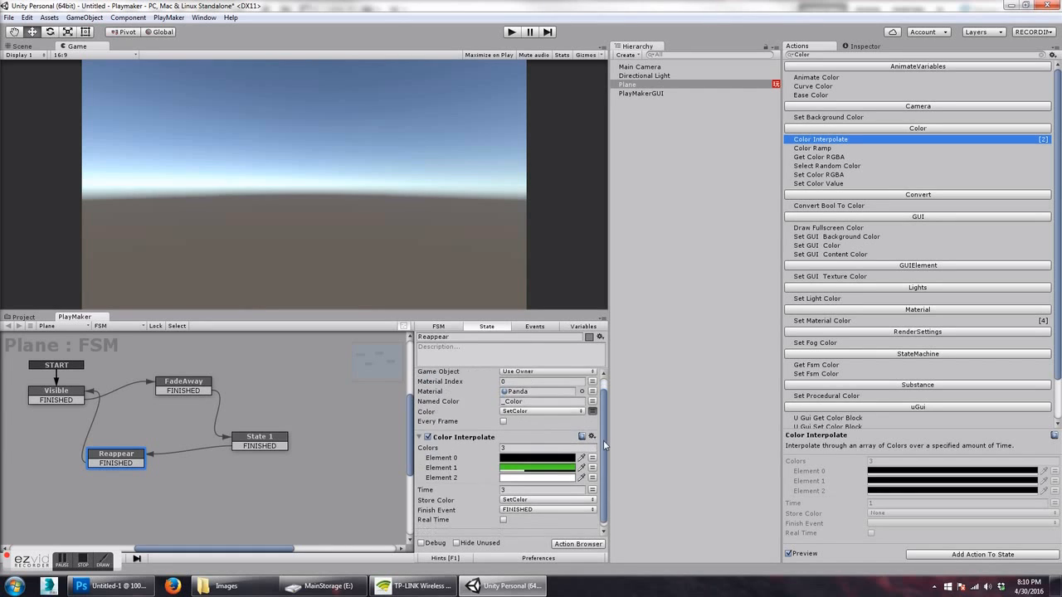
{"action": "scroll", "coordinate": [603, 438], "scroll_direction": "up", "scroll_amount": 1}
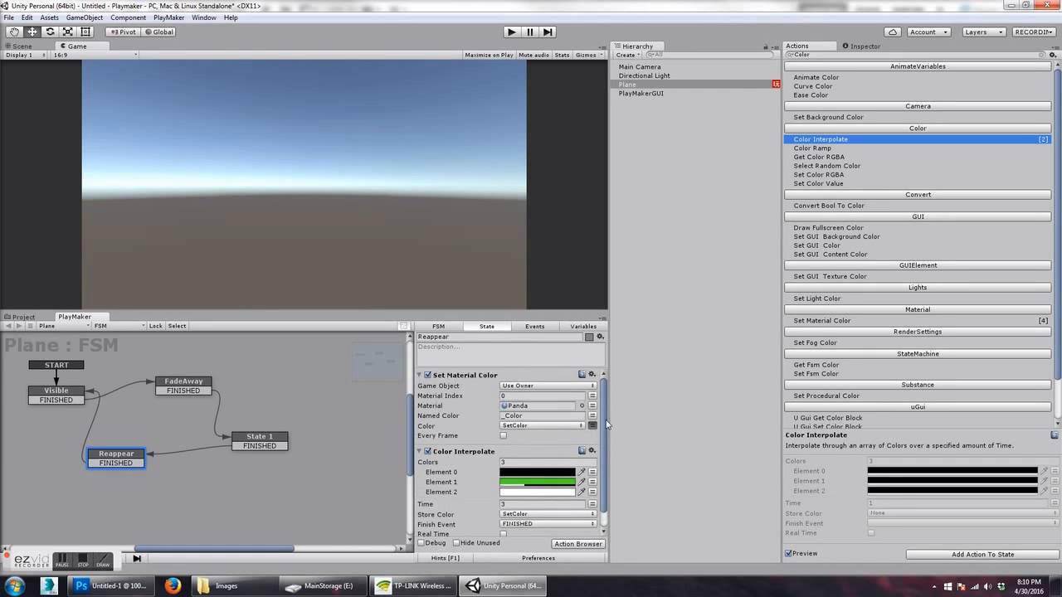
{"action": "left_click", "coordinate": [503, 437]}
{"action": "scroll", "coordinate": [598, 415], "scroll_direction": "down", "scroll_amount": 2}
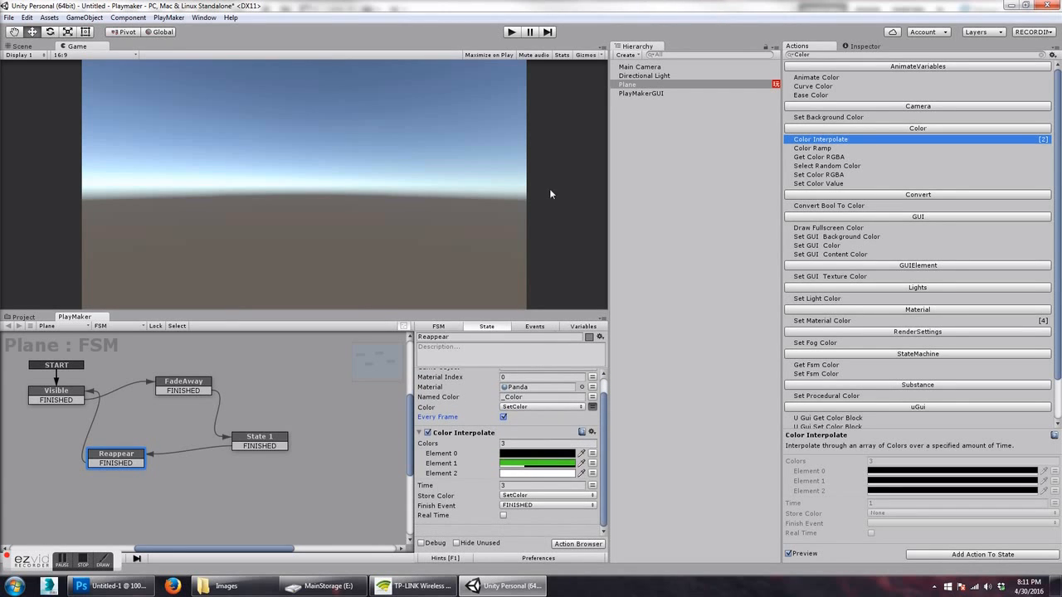
Step: Play the scene to test the plane's fade-away and reappear loop, and stop playback
{"action": "left_click", "coordinate": [512, 31]}
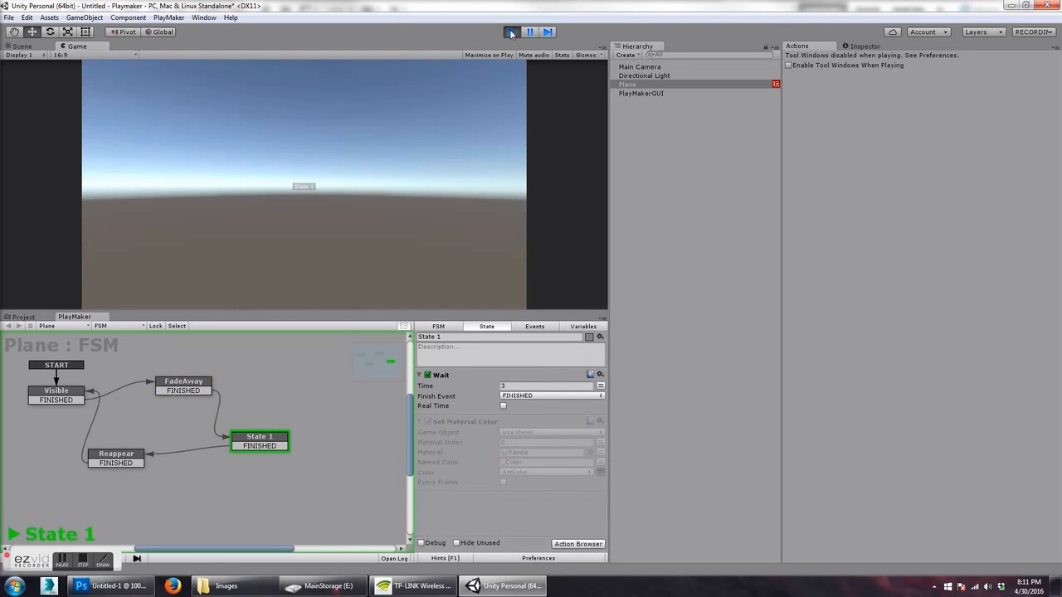
{"action": "left_click", "coordinate": [511, 32]}
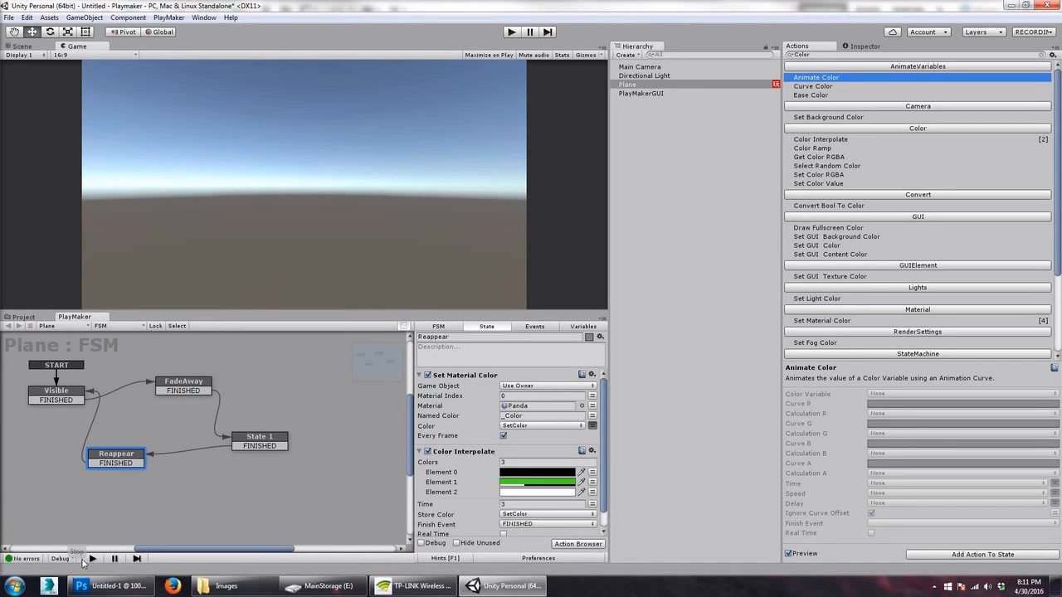